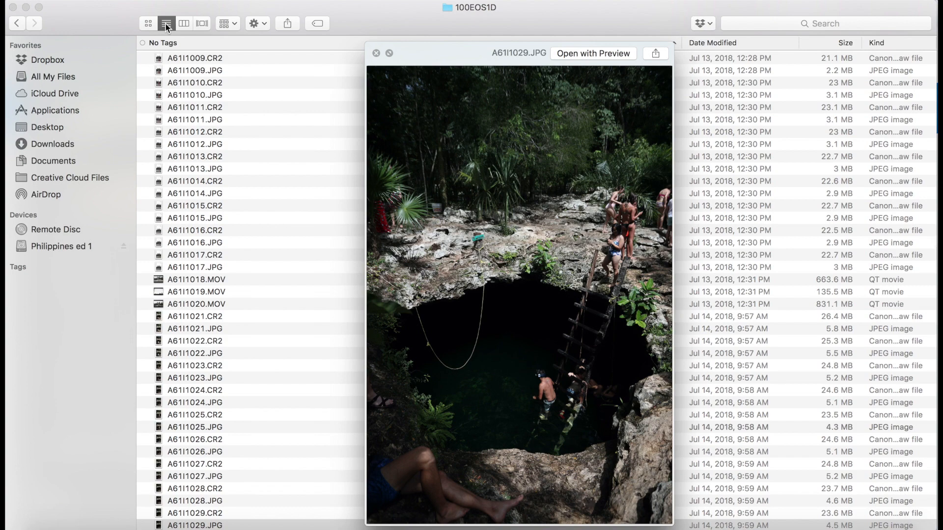
- Preview the cenote photos one after another in Quick Look to compare shots
{"action": "left_click_drag", "start_coordinate": [452, 48], "coordinate": [452, 16]}
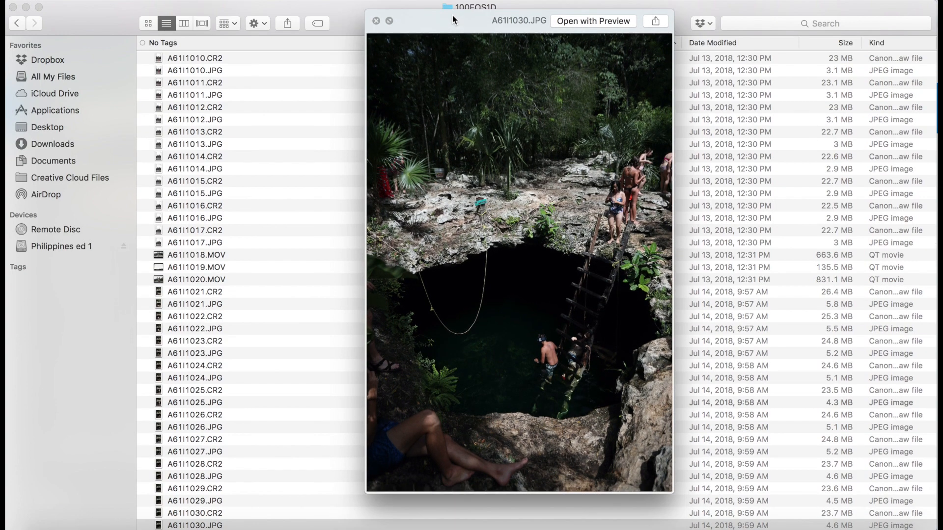
{"action": "key", "text": "Down"}
{"action": "key", "text": "Down"}
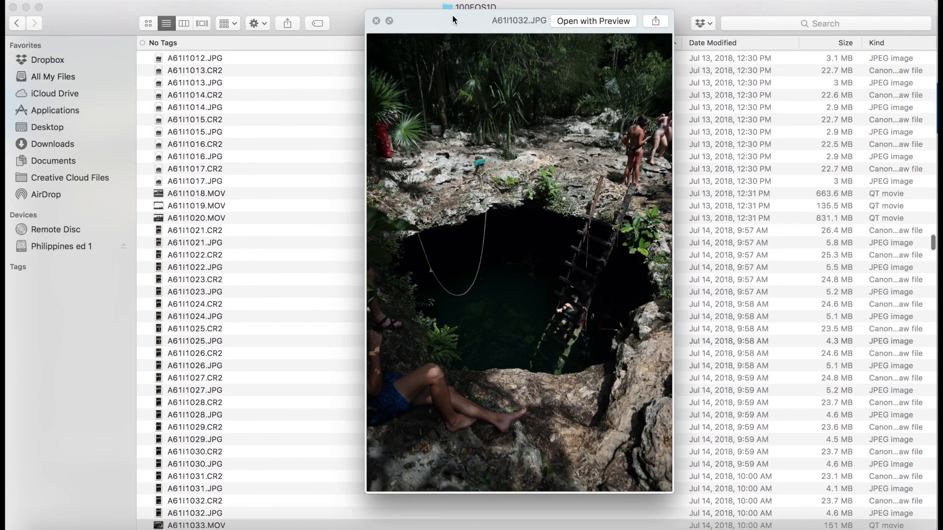
{"action": "key", "text": "Down"}
{"action": "key", "text": "Up"}
{"action": "key", "text": "Up"}
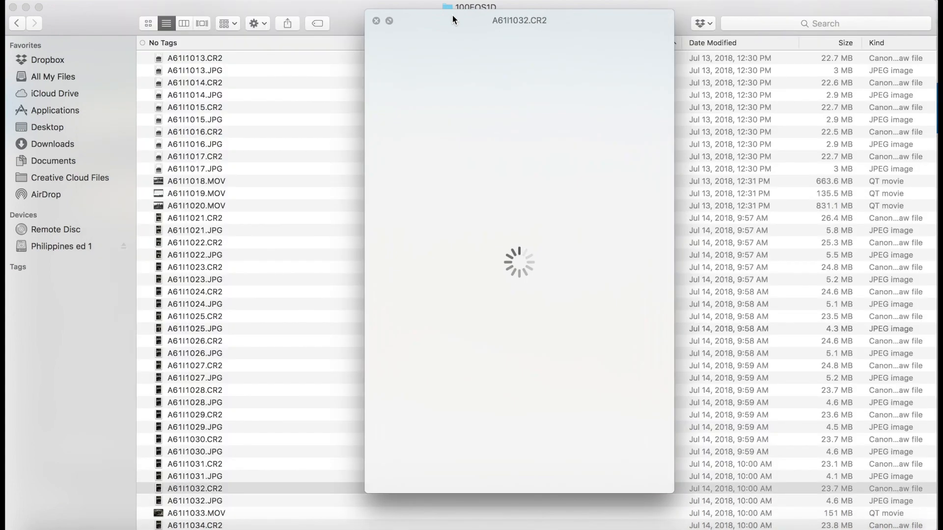
{"action": "key", "text": "Down"}
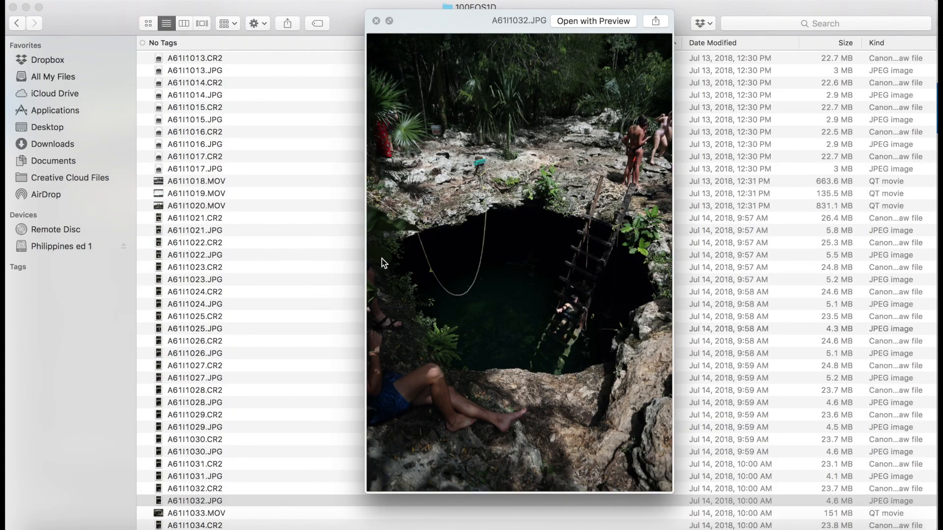
- Tag the photo A61I1032.CR2 with the Red tag
{"action": "right_click", "coordinate": [213, 490]}
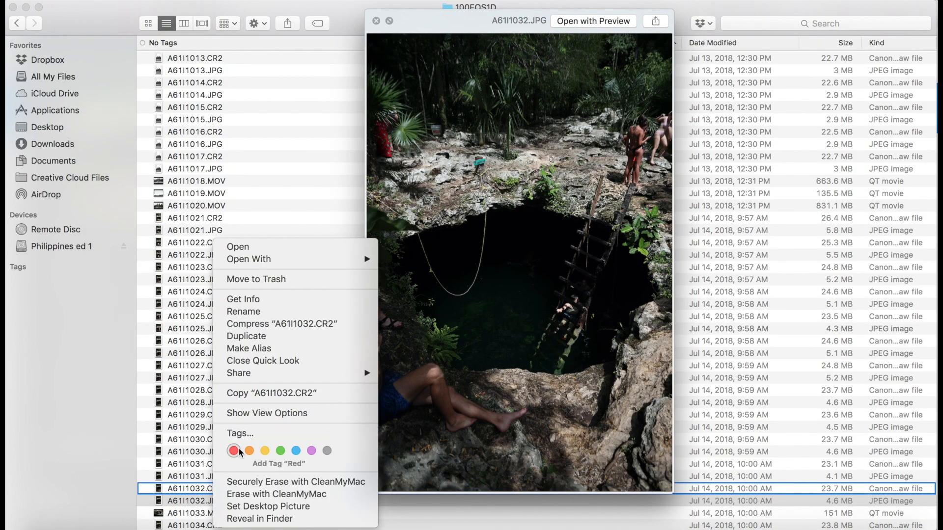
{"action": "key", "text": "super+BackSpace"}
{"action": "scroll", "coordinate": [217, 490], "scroll_direction": "down", "scroll_amount": 3}
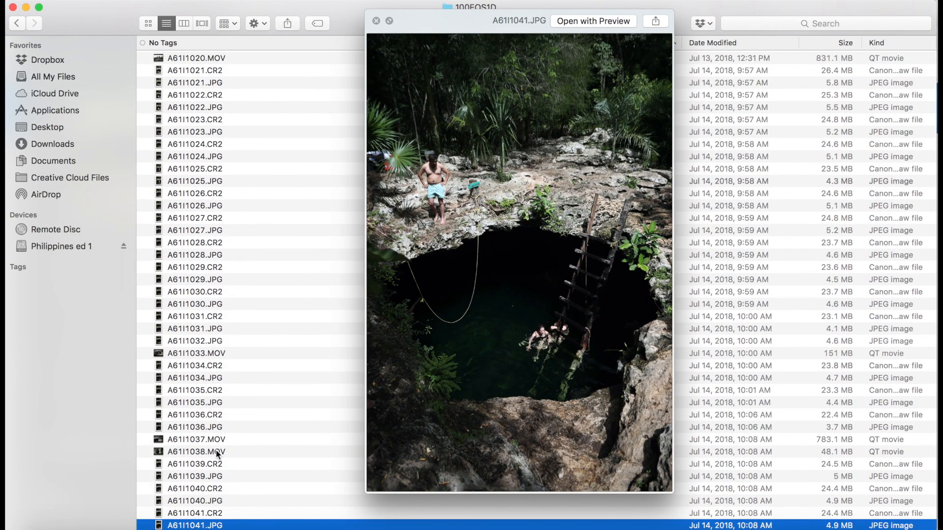
- Continue previewing the following cenote photos in Quick Look
{"action": "key", "text": "Down"}
{"action": "key", "text": "Down"}
{"action": "key", "text": "Down"}
{"action": "key", "text": "Down"}
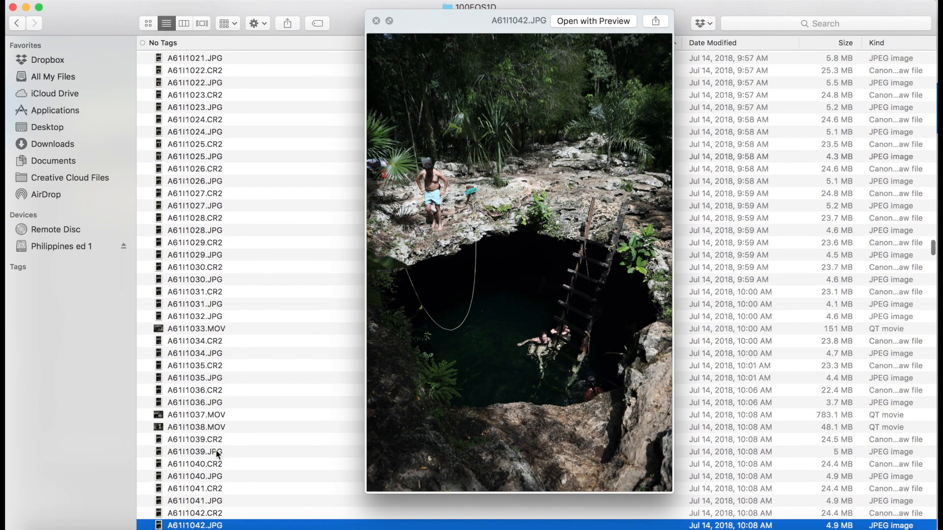
{"action": "key", "text": "Down"}
{"action": "key", "text": "Down"}
{"action": "key", "text": "Down"}
{"action": "key", "text": "Down"}
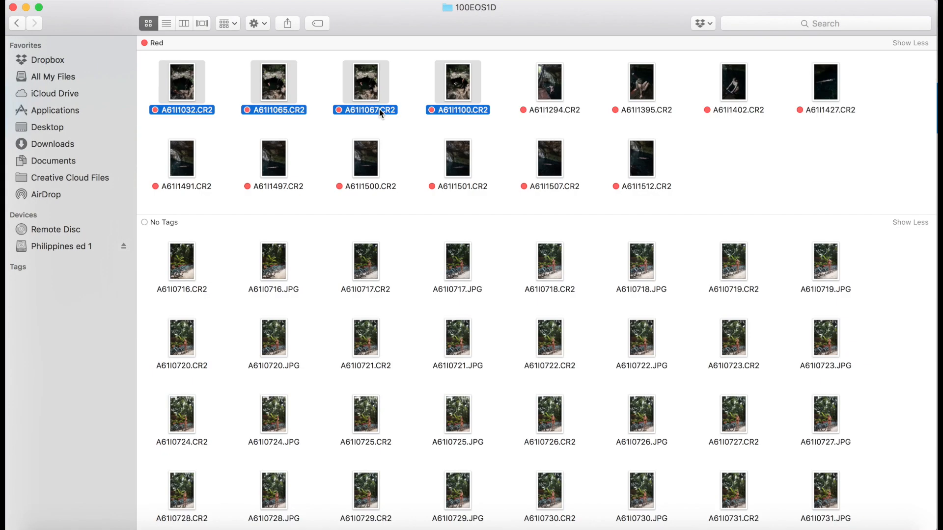
- Open the four red-tagged raw photos A61I1032, A61I1065, A61I1067 and A61I1100 in Photoshop and review each document
{"action": "left_click_drag", "start_coordinate": [362, 83], "coordinate": [687, 188]}
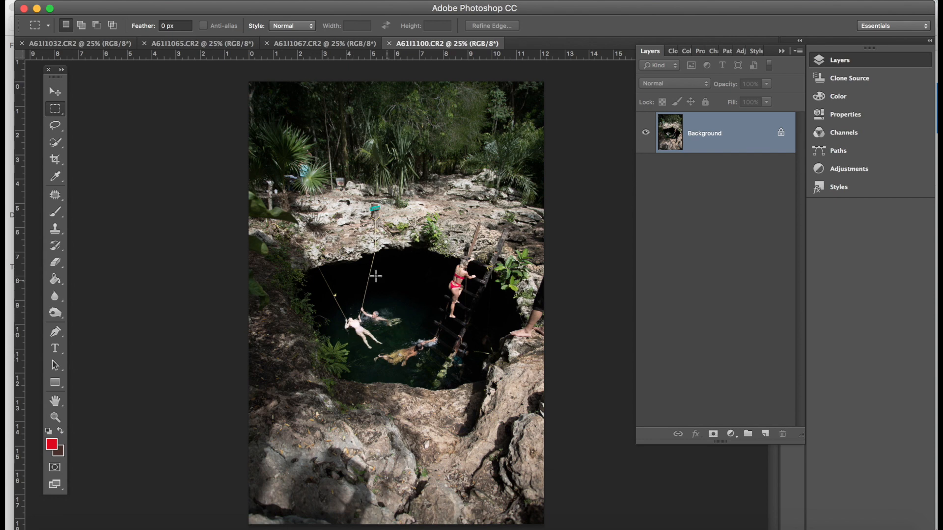
{"action": "left_click", "coordinate": [305, 44]}
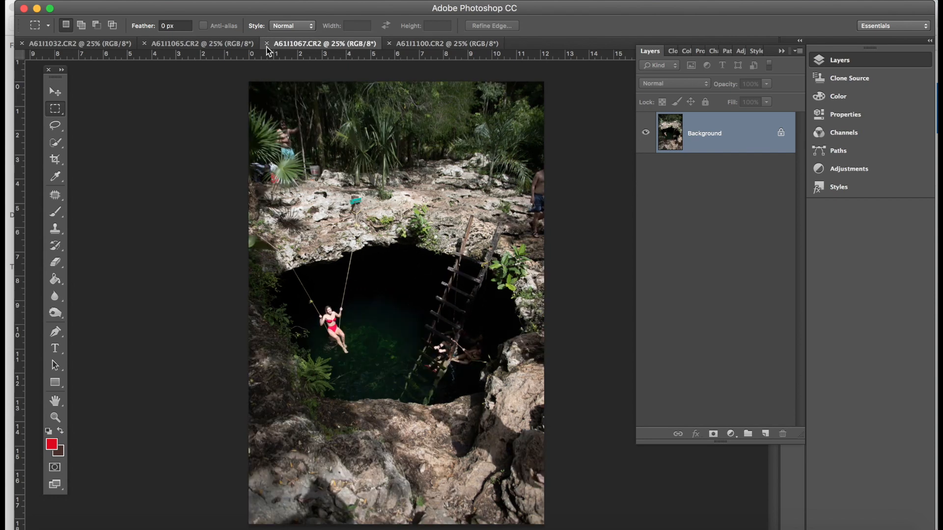
{"action": "left_click", "coordinate": [194, 44]}
{"action": "left_click", "coordinate": [79, 43]}
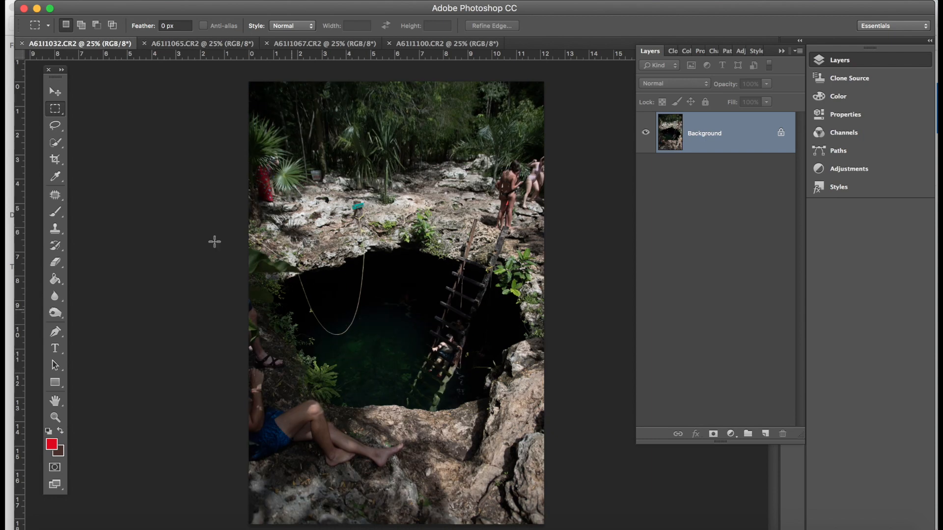
- Unlock the A61I1032 background as Layer 0 and drag it into the A61I1100 document
{"action": "left_click", "coordinate": [55, 92]}
{"action": "double_click", "coordinate": [714, 139]}
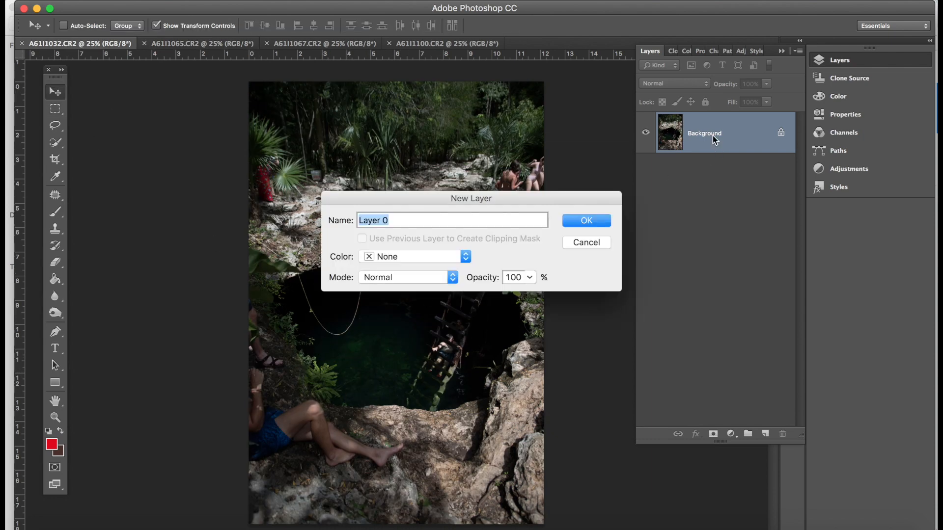
{"action": "key", "text": "Return"}
{"action": "left_click_drag", "start_coordinate": [369, 393], "coordinate": [378, 339]}
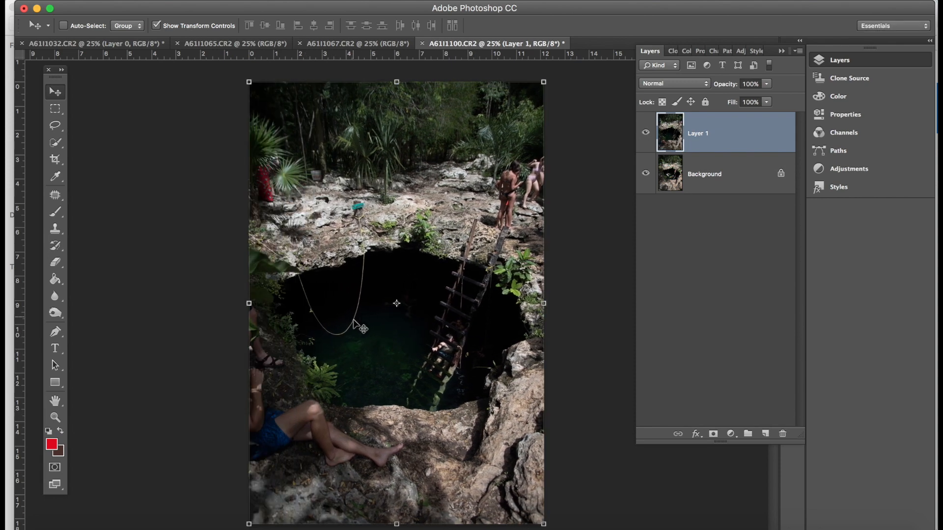
- Lower the new layer's opacity to 54% to align it over the background, then reset opacity to 100%
{"action": "left_click", "coordinate": [766, 84]}
{"action": "left_click_drag", "start_coordinate": [744, 95], "coordinate": [738, 95]}
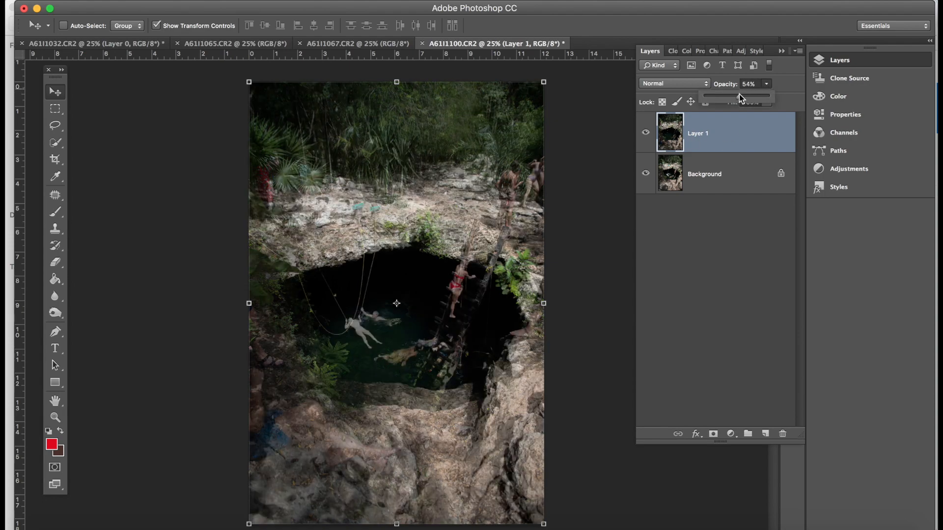
{"action": "mouse_move", "coordinate": [493, 330]}
{"action": "left_mouse_down"}
{"action": "mouse_move", "coordinate": [442, 324]}
{"action": "mouse_move", "coordinate": [526, 325]}
{"action": "mouse_move", "coordinate": [488, 325]}
{"action": "left_mouse_up"}
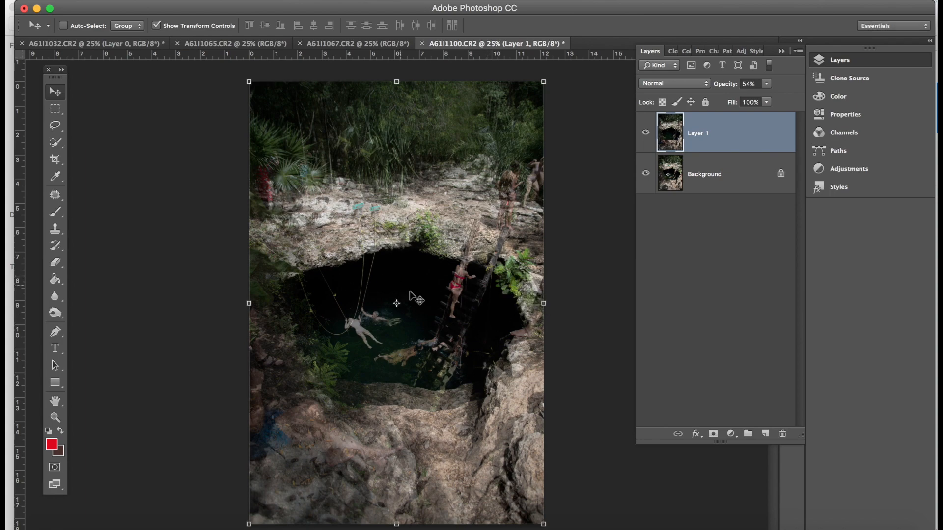
{"action": "key", "text": "7"}
{"action": "key", "text": "6"}
{"action": "mouse_move", "coordinate": [403, 249]}
{"action": "left_mouse_down"}
{"action": "mouse_move", "coordinate": [481, 244]}
{"action": "mouse_move", "coordinate": [388, 241]}
{"action": "mouse_move", "coordinate": [444, 268]}
{"action": "mouse_move", "coordinate": [458, 264]}
{"action": "mouse_move", "coordinate": [368, 241]}
{"action": "mouse_move", "coordinate": [451, 258]}
{"action": "mouse_move", "coordinate": [486, 352]}
{"action": "left_mouse_up"}
{"action": "key", "text": "0"}
- Switch to the Eraser at 600 px and erase the top layer along the bottom rocks
{"action": "key", "text": "e"}
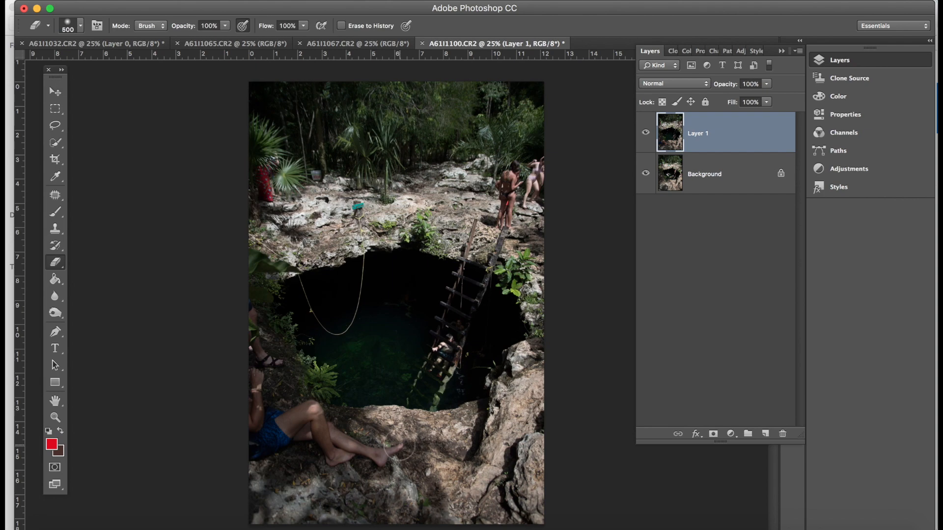
{"action": "scroll", "coordinate": [398, 445], "scroll_direction": "down", "scroll_amount": 1}
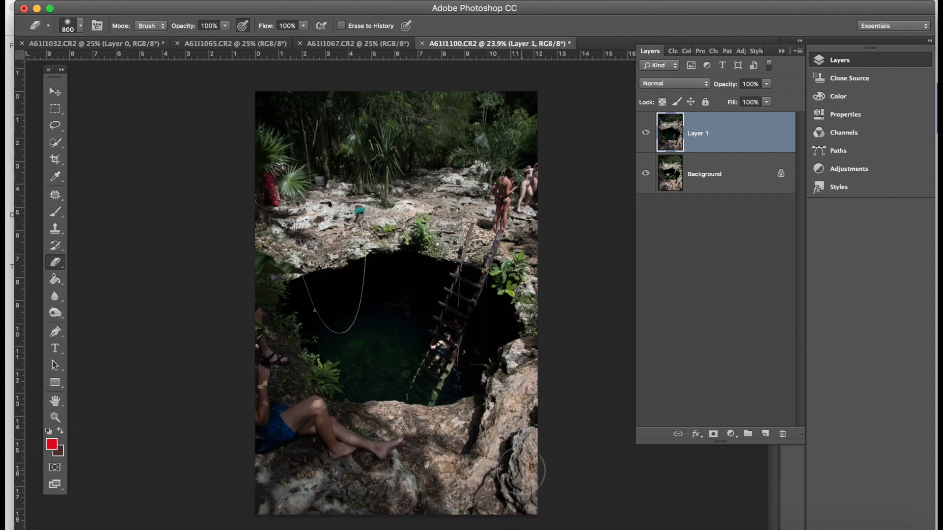
{"action": "left_click_drag", "start_coordinate": [527, 501], "coordinate": [606, 505]}
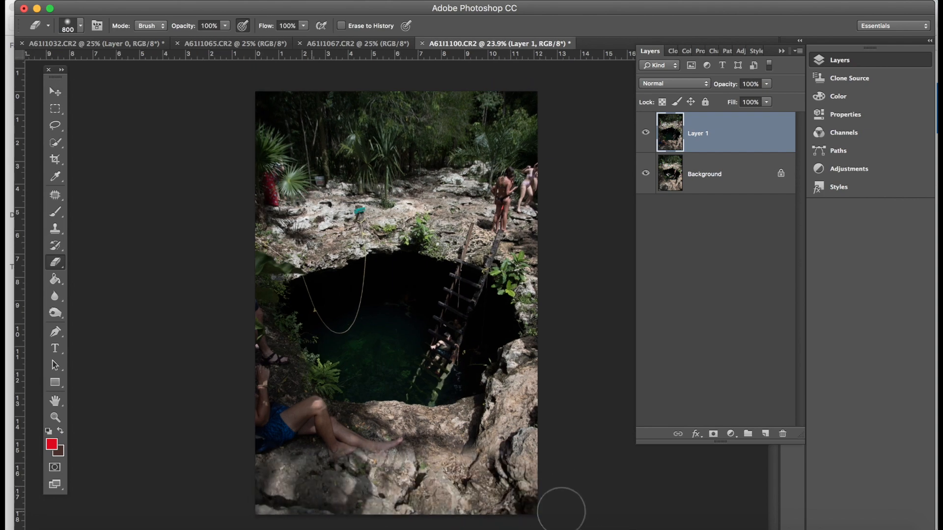
{"action": "left_click_drag", "start_coordinate": [326, 480], "coordinate": [349, 459]}
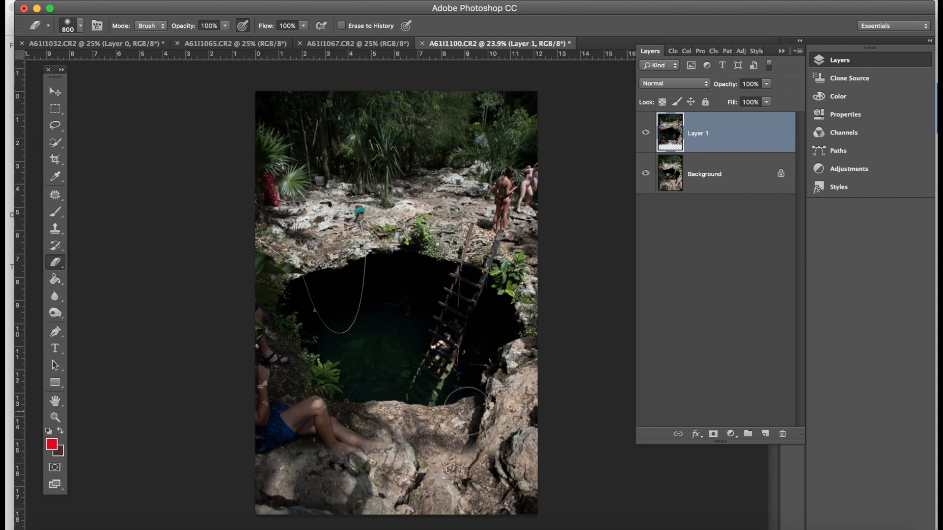
- Enlarge the eraser to 1000 px and erase more of the lower foreground around the seated man
{"action": "key", "text": "bracketright"}
{"action": "key", "text": "bracketright"}
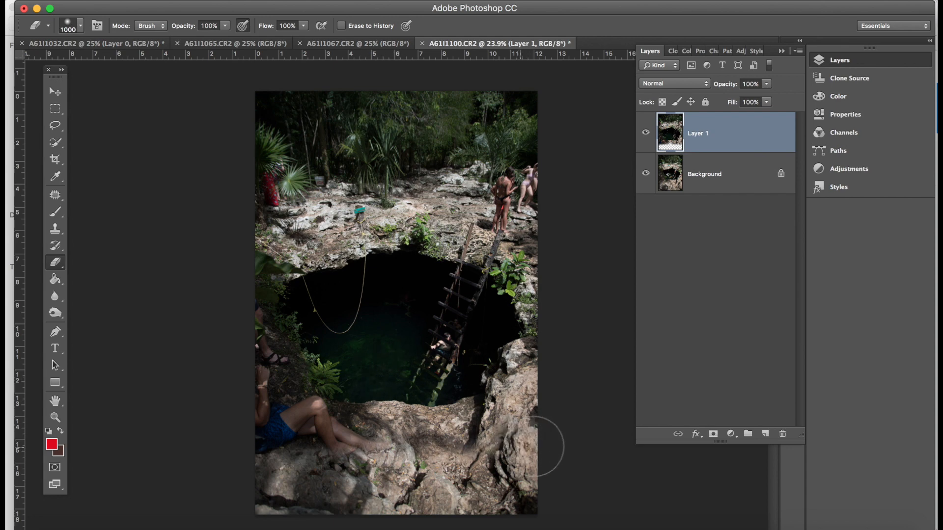
{"action": "mouse_move", "coordinate": [484, 454]}
{"action": "left_mouse_down"}
{"action": "mouse_move", "coordinate": [456, 446]}
{"action": "mouse_move", "coordinate": [422, 470]}
{"action": "left_mouse_up"}
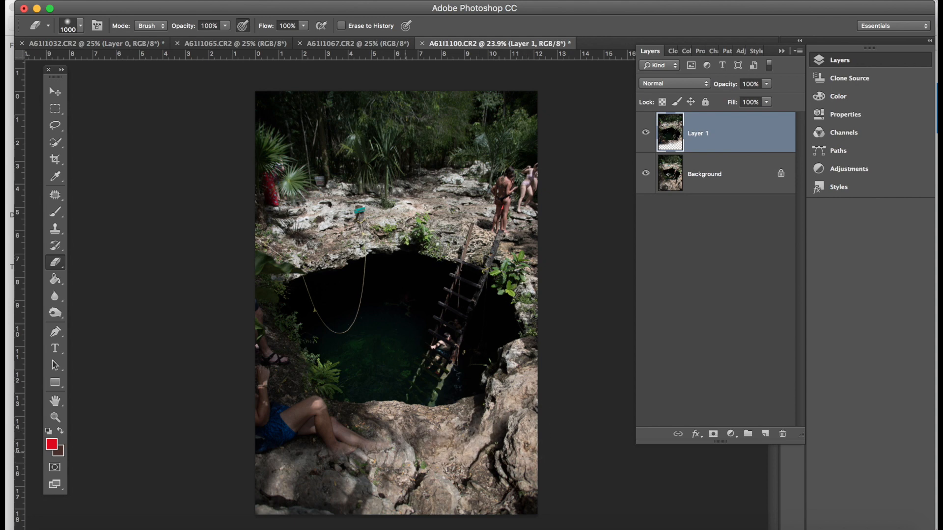
{"action": "mouse_move", "coordinate": [431, 393]}
{"action": "left_mouse_down"}
{"action": "mouse_move", "coordinate": [395, 452]}
{"action": "mouse_move", "coordinate": [327, 444]}
{"action": "left_mouse_up"}
- Shrink the eraser to 300 px and erase the seated man's legs and the lower-left edge
{"action": "key", "text": "bracketleft"}
{"action": "key", "text": "bracketleft"}
{"action": "key", "text": "bracketleft"}
{"action": "key", "text": "bracketleft"}
{"action": "key", "text": "bracketleft"}
{"action": "key", "text": "bracketleft"}
{"action": "key", "text": "bracketleft"}
{"action": "key", "text": "bracketleft"}
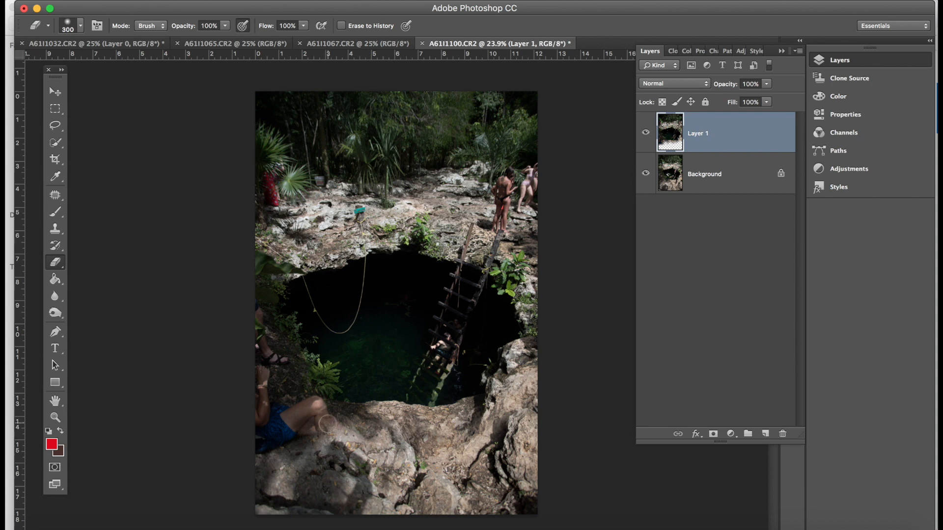
{"action": "mouse_move", "coordinate": [330, 427]}
{"action": "left_mouse_down"}
{"action": "mouse_move", "coordinate": [296, 416]}
{"action": "mouse_move", "coordinate": [257, 459]}
{"action": "left_mouse_up"}
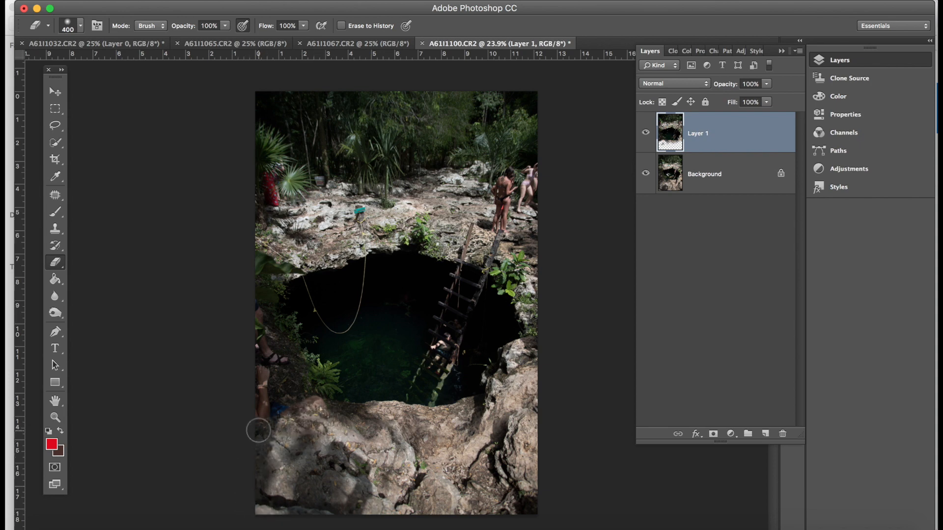
{"action": "mouse_move", "coordinate": [260, 395]}
{"action": "left_mouse_down"}
{"action": "mouse_move", "coordinate": [278, 392]}
{"action": "mouse_move", "coordinate": [281, 427]}
{"action": "mouse_move", "coordinate": [281, 402]}
{"action": "left_mouse_up"}
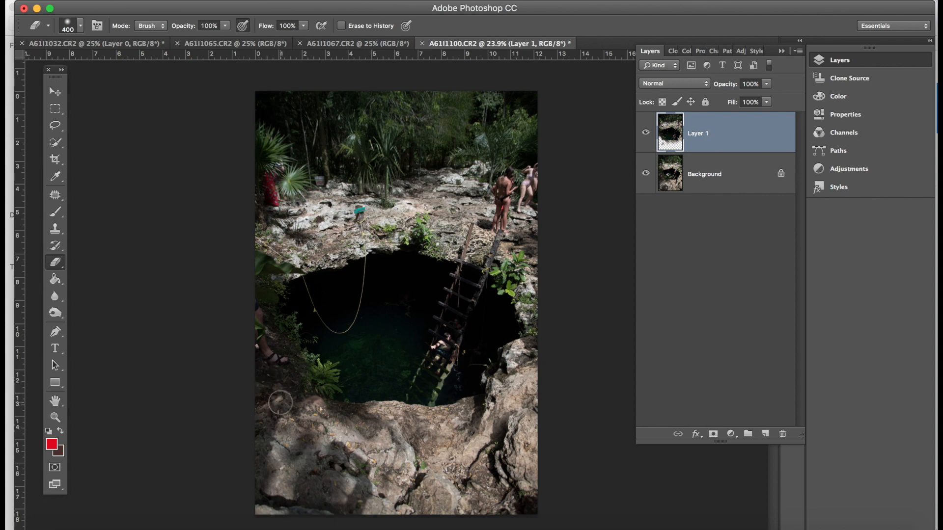
- Enlarge the eraser to 700 px and erase the top layer across the upper rim and trees
{"action": "key", "text": "bracketleft"}
{"action": "key", "text": "bracketright"}
{"action": "key", "text": "bracketright"}
{"action": "key", "text": "bracketright"}
{"action": "key", "text": "bracketright"}
{"action": "left_click_drag", "start_coordinate": [275, 206], "coordinate": [491, 147]}
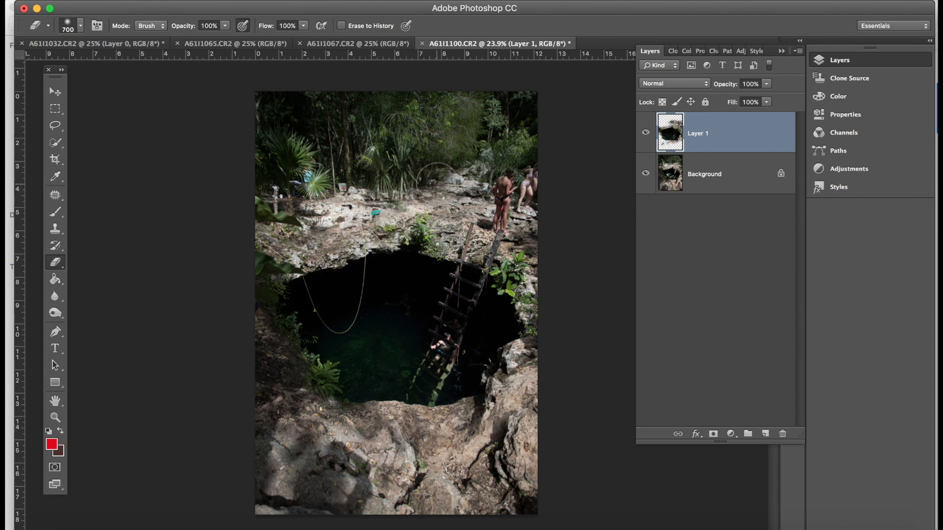
- Erase the people at the upper right and the area beside the ladder with a 300 px eraser
{"action": "mouse_move", "coordinate": [437, 183]}
{"action": "left_mouse_down"}
{"action": "mouse_move", "coordinate": [547, 190]}
{"action": "mouse_move", "coordinate": [551, 157]}
{"action": "mouse_move", "coordinate": [506, 216]}
{"action": "left_mouse_up"}
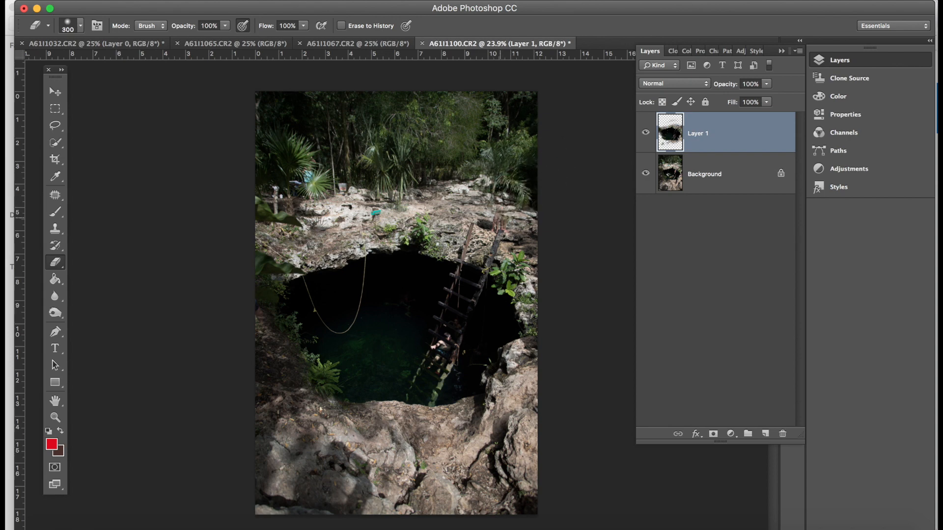
{"action": "left_click_drag", "start_coordinate": [501, 218], "coordinate": [494, 221]}
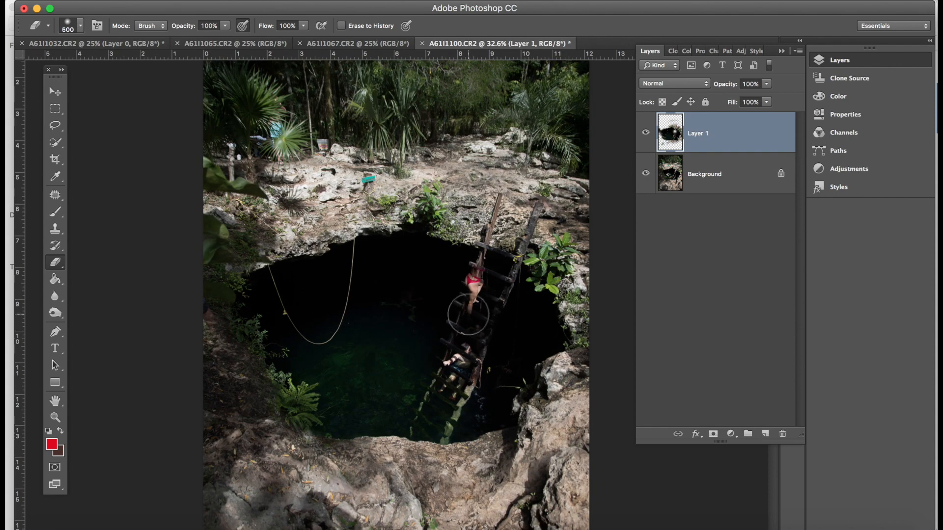
{"action": "mouse_move", "coordinate": [468, 314]}
{"action": "left_mouse_down"}
{"action": "mouse_move", "coordinate": [477, 264]}
{"action": "mouse_move", "coordinate": [489, 252]}
{"action": "left_mouse_up"}
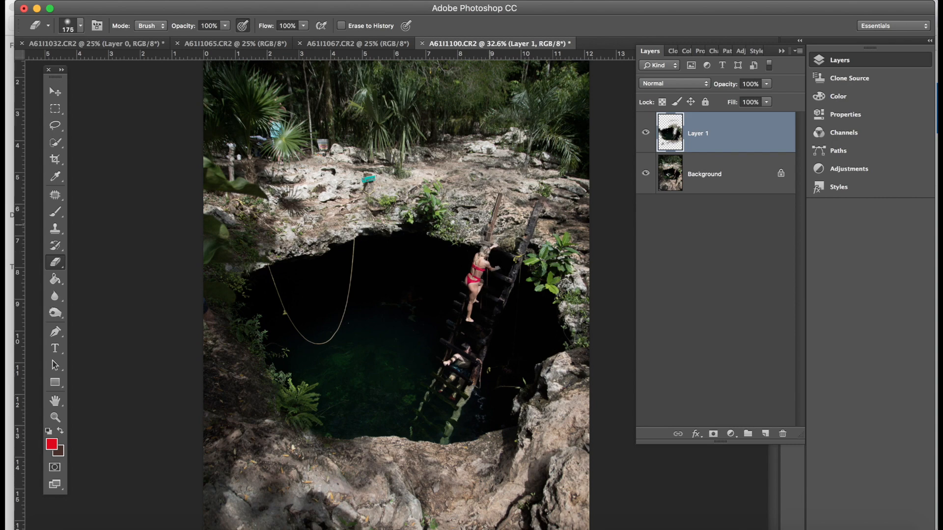
- Zoom in and erase the top layer around the woman climbing the ladder
{"action": "key", "text": "super+plus"}
{"action": "key", "text": "super+plus"}
{"action": "left_click_drag", "start_coordinate": [540, 188], "coordinate": [382, 195]}
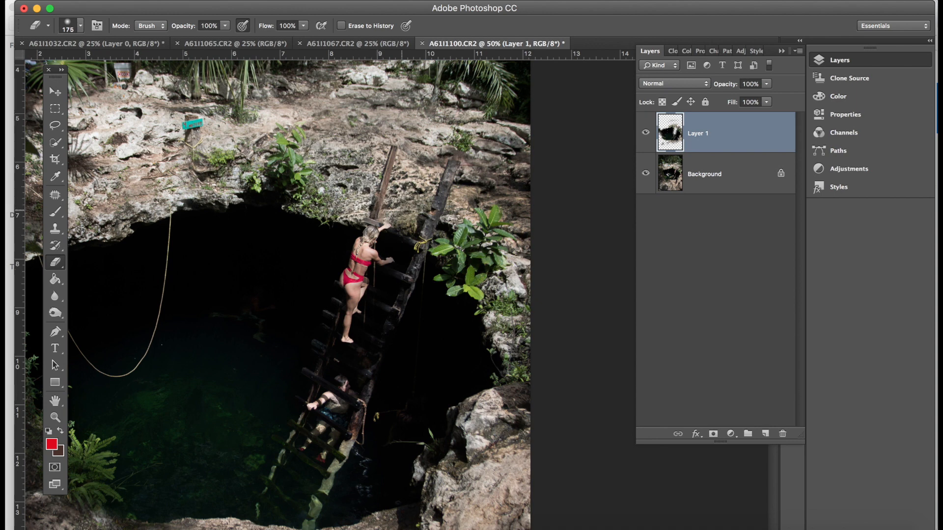
{"action": "left_click_drag", "start_coordinate": [398, 219], "coordinate": [428, 166]}
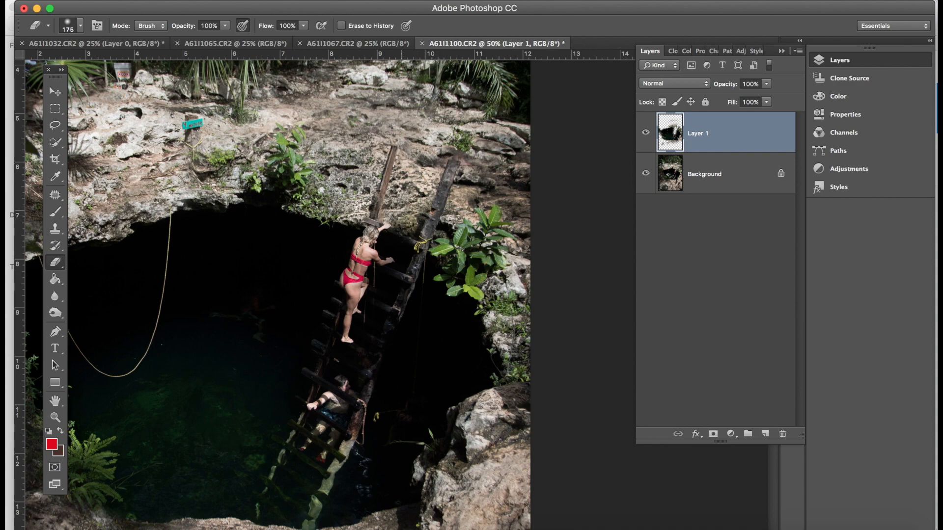
- Apply Free Transform to the top layer and adjust its lower-left corner
{"action": "key", "text": "super+t"}
{"action": "key", "text": "super+0"}
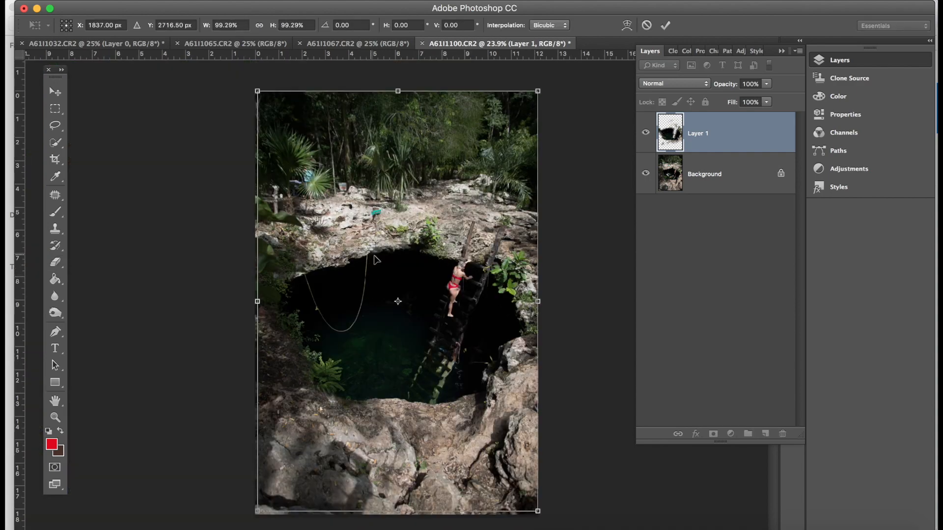
{"action": "left_click_drag", "start_coordinate": [259, 511], "coordinate": [284, 495]}
- Zoom in and out to inspect the water, rope and ladder area with the Patch tool active
{"action": "scroll", "coordinate": [388, 270], "scroll_direction": "up", "scroll_amount": 5}
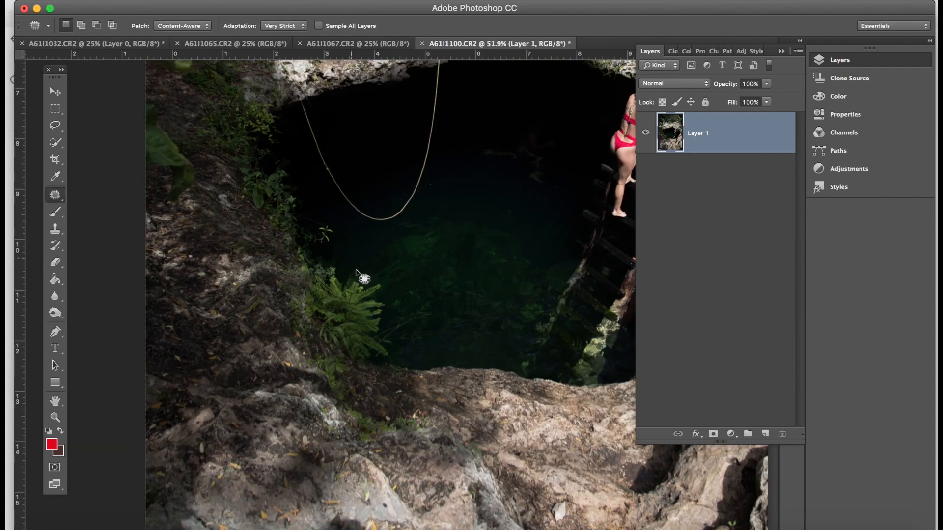
{"action": "scroll", "coordinate": [354, 272], "scroll_direction": "up", "scroll_amount": 4}
{"action": "mouse_move", "coordinate": [342, 270]}
{"action": "left_mouse_down"}
{"action": "mouse_move", "coordinate": [331, 295]}
{"action": "mouse_move", "coordinate": [360, 255]}
{"action": "left_mouse_up"}
{"action": "scroll", "coordinate": [360, 256], "scroll_direction": "down", "scroll_amount": 5}
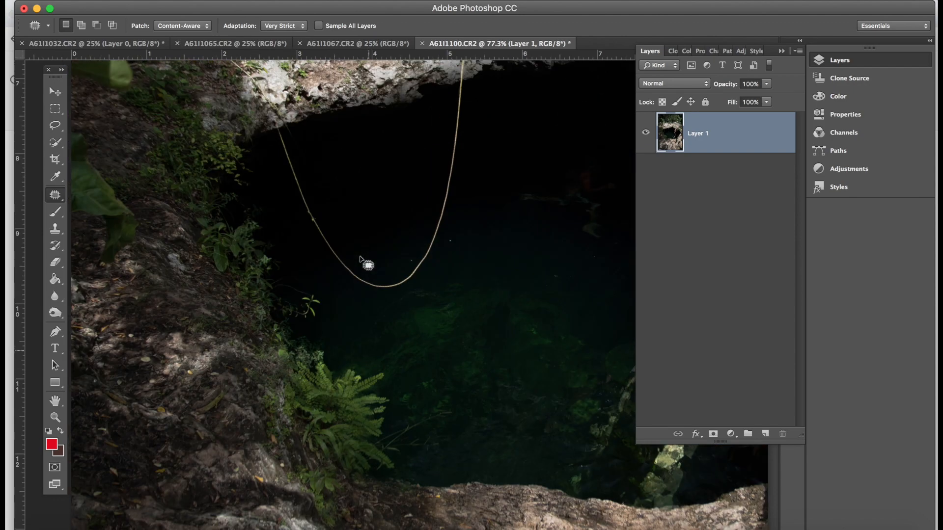
{"action": "scroll", "coordinate": [372, 256], "scroll_direction": "down", "scroll_amount": 3}
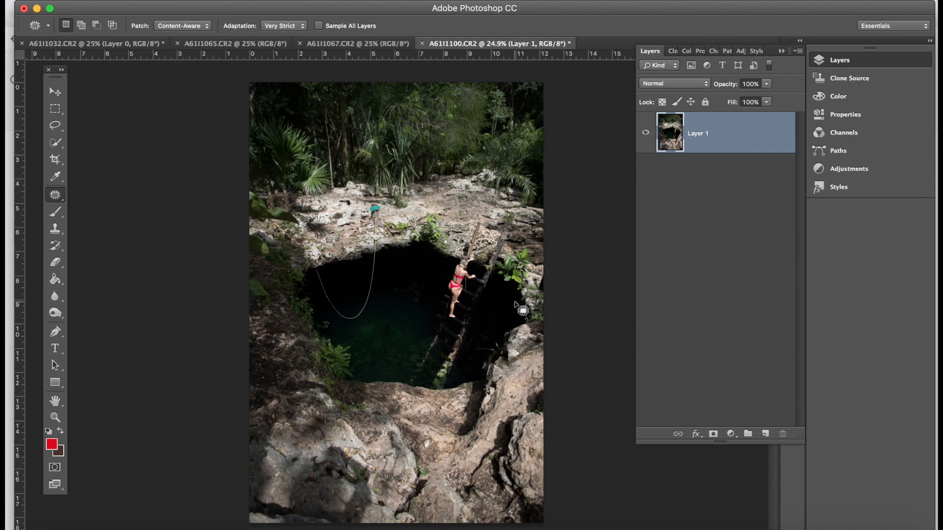
{"action": "scroll", "coordinate": [515, 365], "scroll_direction": "up", "scroll_amount": 4}
{"action": "scroll", "coordinate": [516, 365], "scroll_direction": "down", "scroll_amount": 4}
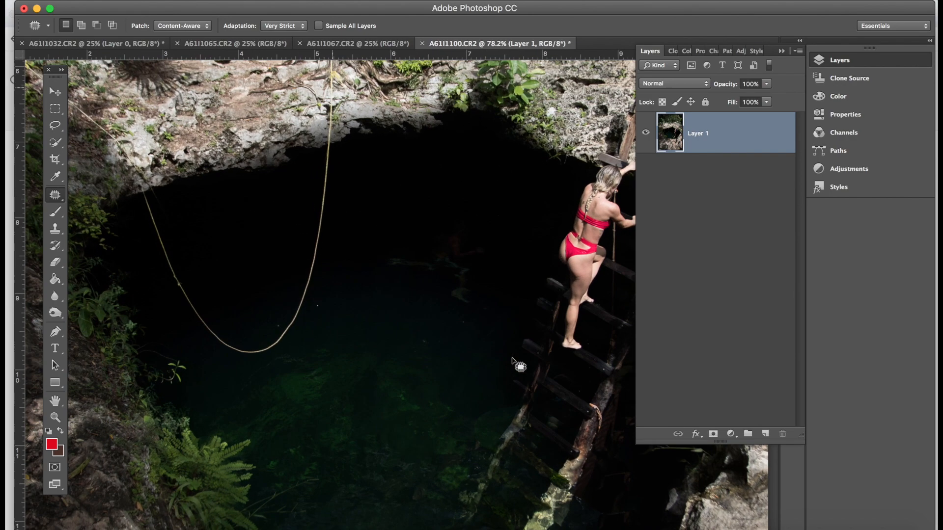
- Save the composite as tulumcenote.psd in Photoshop format on the Desktop
{"action": "key", "text": "super+shift+s"}
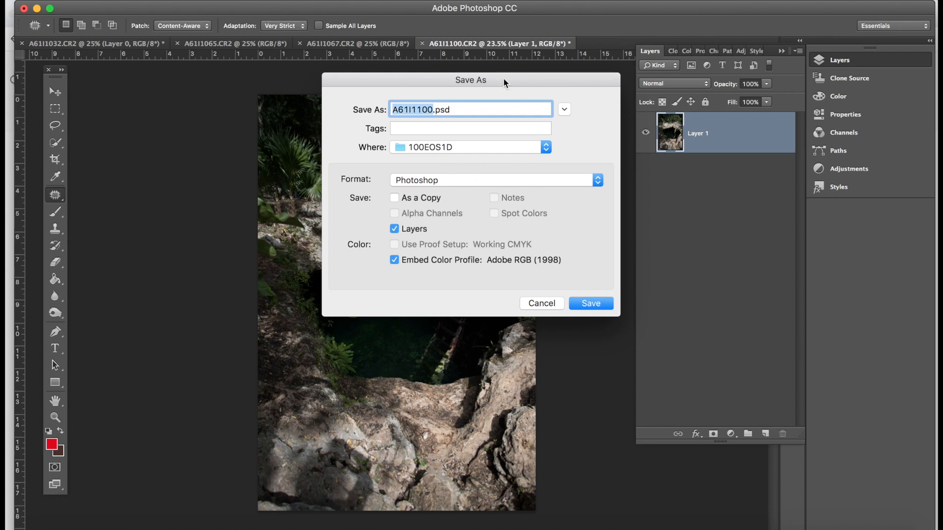
{"action": "type", "text": "tulumcenote"}
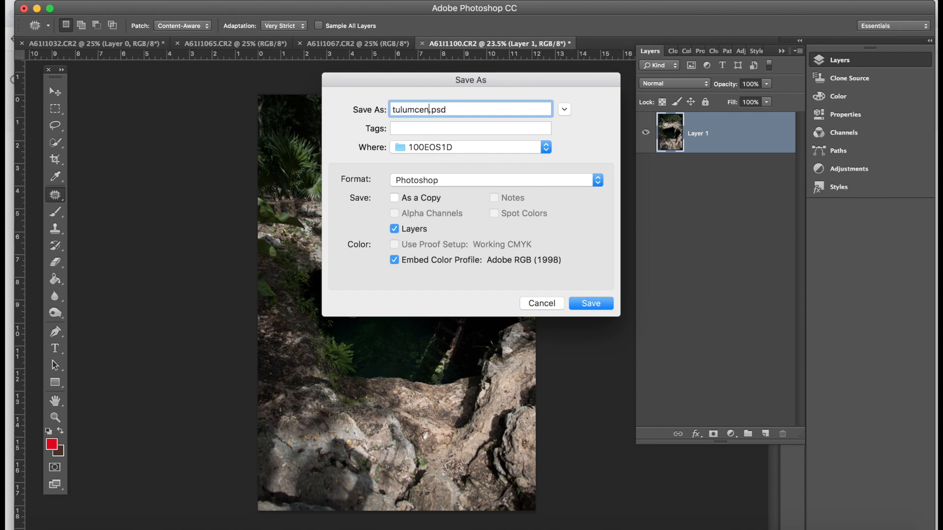
{"action": "left_click", "coordinate": [437, 181]}
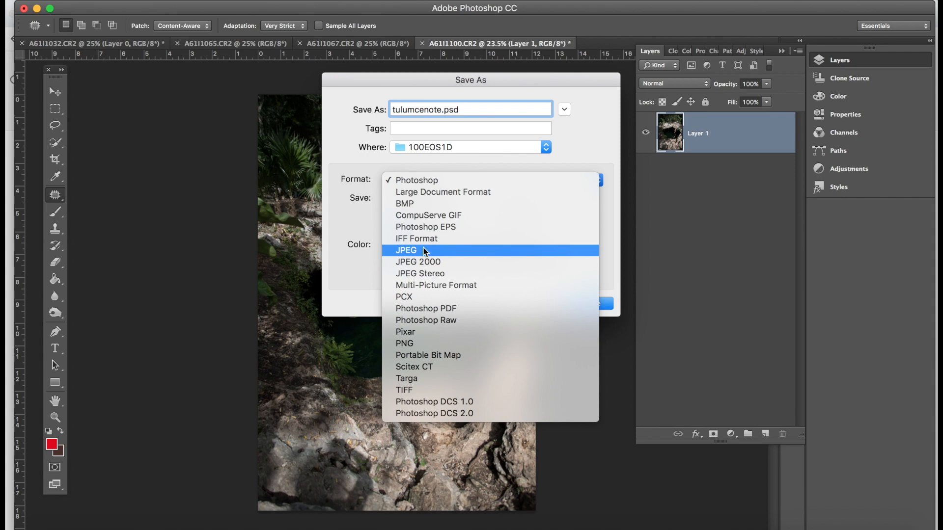
{"action": "left_click", "coordinate": [432, 180]}
{"action": "left_click", "coordinate": [426, 147]}
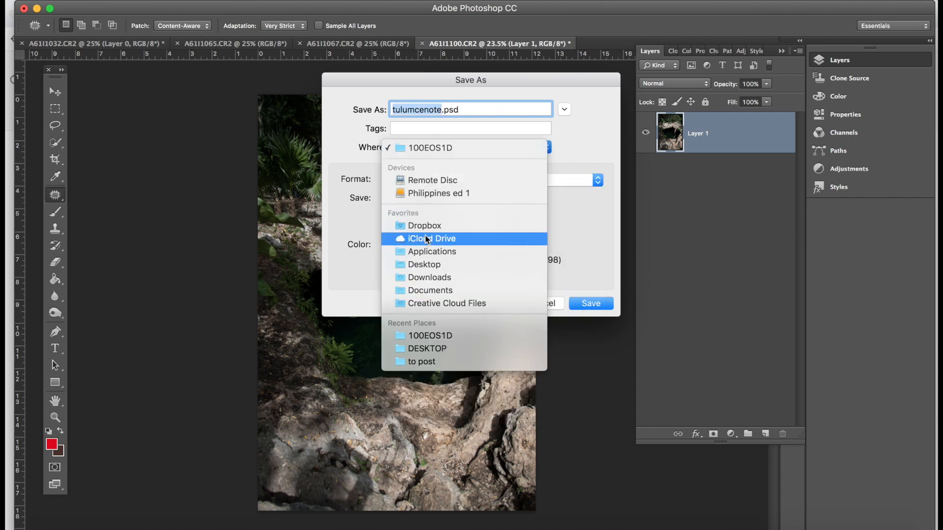
{"action": "left_click", "coordinate": [421, 261]}
{"action": "left_click", "coordinate": [591, 304]}
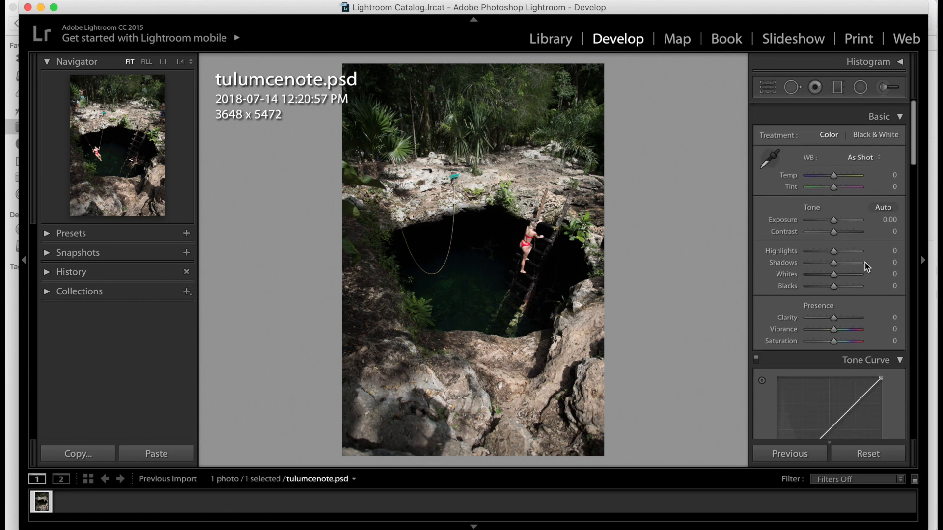
- Adjust the basic tone to Exposure +0.40, Highlights −24, Shadows +39, Whites −36 and Blacks +38
{"action": "scroll", "coordinate": [866, 267], "scroll_direction": "down", "scroll_amount": 1}
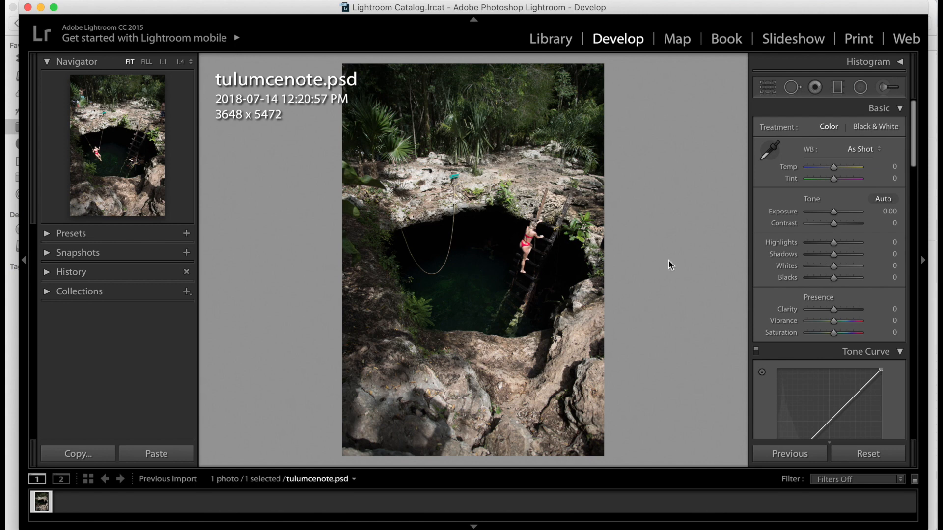
{"action": "left_click_drag", "start_coordinate": [833, 211], "coordinate": [836, 212]}
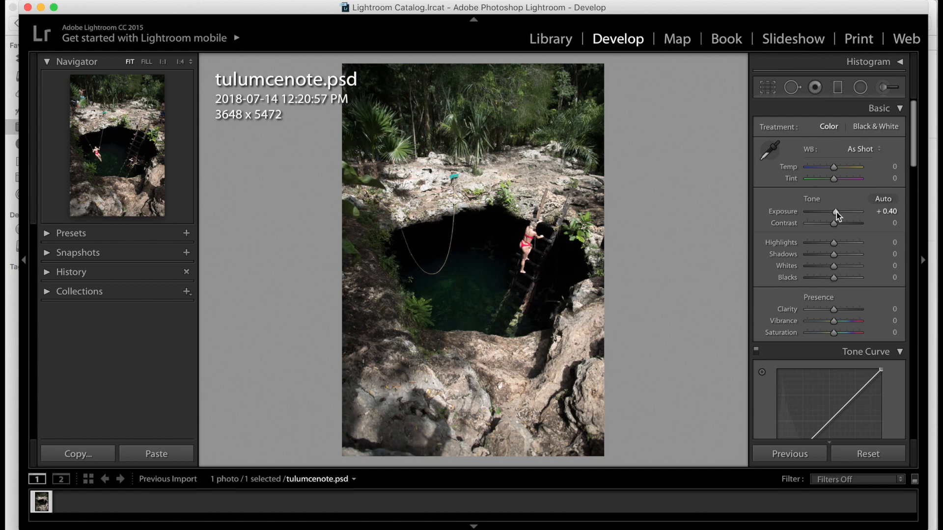
{"action": "scroll", "coordinate": [836, 212], "scroll_direction": "down", "scroll_amount": 1}
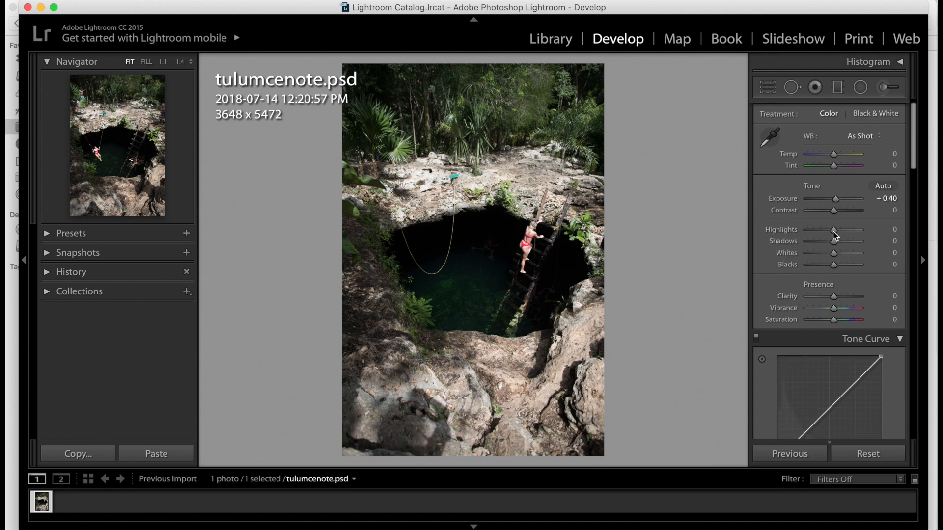
{"action": "mouse_move", "coordinate": [832, 231]}
{"action": "left_mouse_down"}
{"action": "mouse_move", "coordinate": [820, 235]}
{"action": "mouse_move", "coordinate": [847, 237]}
{"action": "mouse_move", "coordinate": [826, 237]}
{"action": "left_mouse_up"}
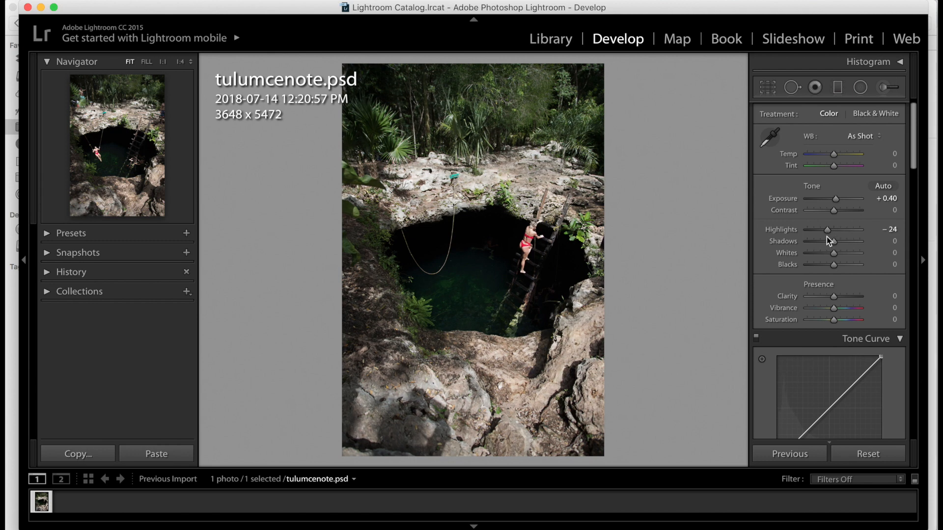
{"action": "mouse_move", "coordinate": [833, 241]}
{"action": "left_mouse_down"}
{"action": "mouse_move", "coordinate": [856, 243]}
{"action": "mouse_move", "coordinate": [847, 244]}
{"action": "left_mouse_up"}
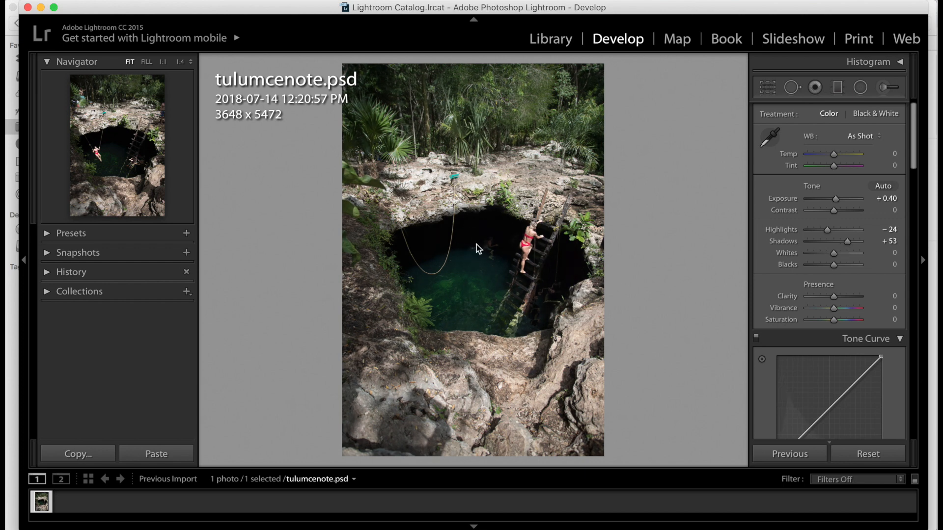
{"action": "left_click_drag", "start_coordinate": [849, 243], "coordinate": [844, 263]}
- Heal away the swimmer in the water with the Spot Removal tool, taking the source from clean dark water above
{"action": "left_click", "coordinate": [792, 88]}
{"action": "key", "text": "z"}
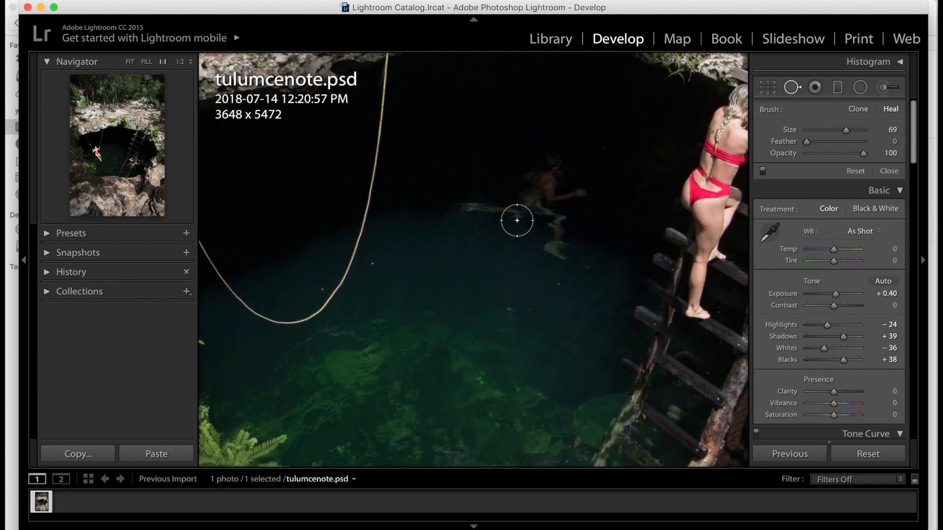
{"action": "scroll", "coordinate": [534, 193], "scroll_direction": "up", "scroll_amount": 7}
{"action": "scroll", "coordinate": [534, 192], "scroll_direction": "up", "scroll_amount": 3}
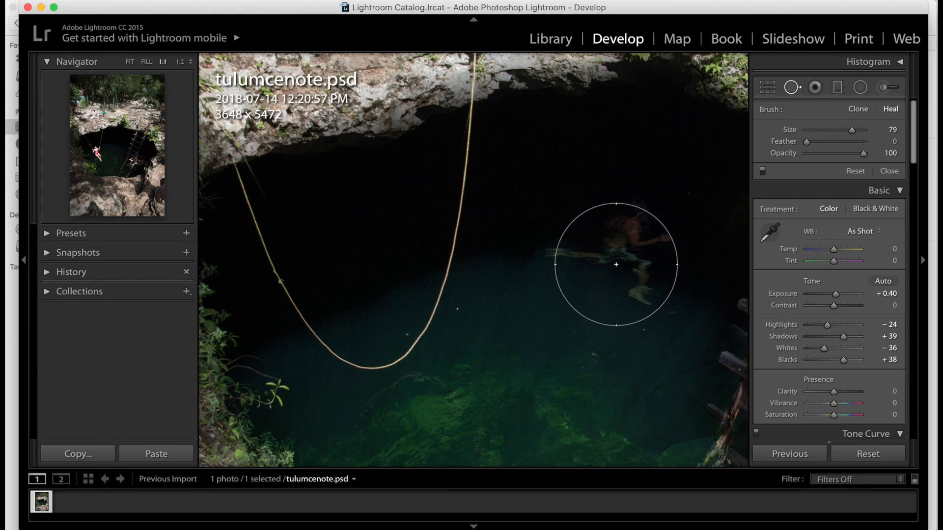
{"action": "scroll", "coordinate": [625, 254], "scroll_direction": "up", "scroll_amount": 2}
{"action": "scroll", "coordinate": [626, 254], "scroll_direction": "down", "scroll_amount": 5}
{"action": "scroll", "coordinate": [626, 250], "scroll_direction": "down", "scroll_amount": 1}
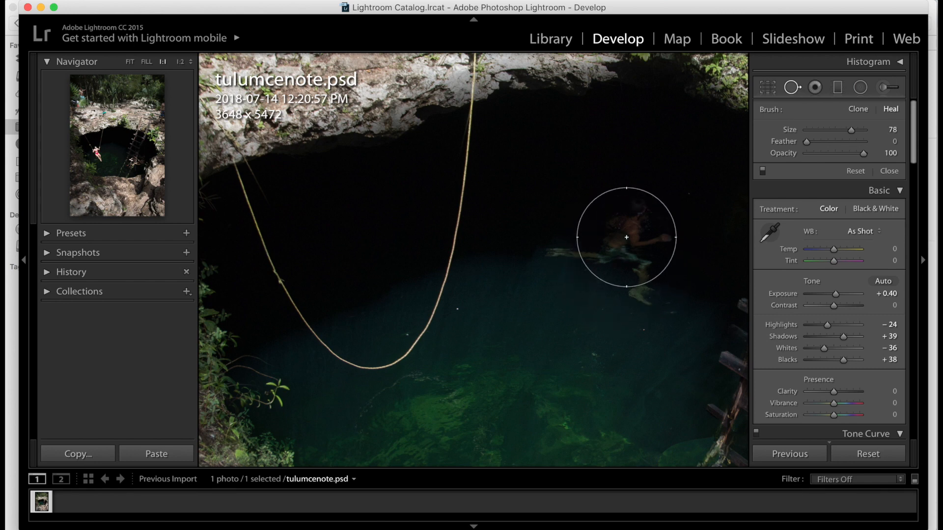
{"action": "left_click", "coordinate": [628, 239]}
{"action": "left_click_drag", "start_coordinate": [524, 235], "coordinate": [536, 185]}
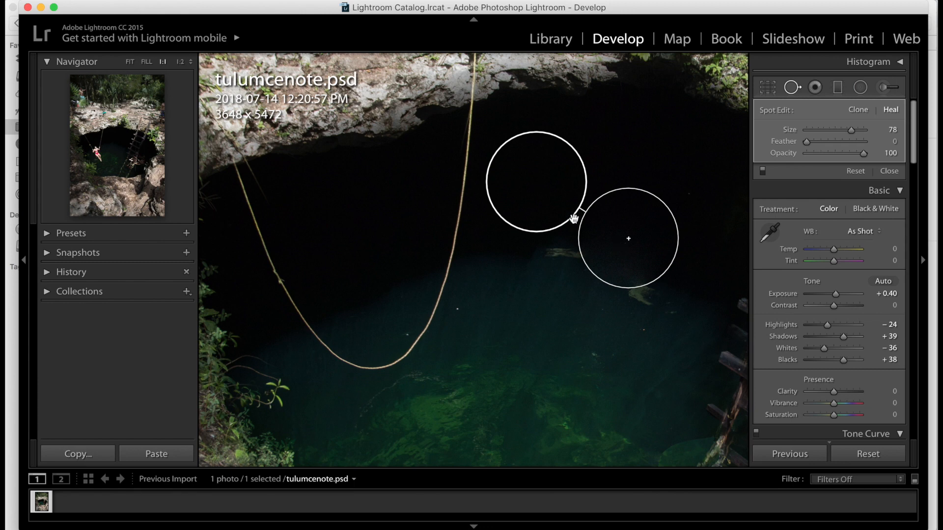
{"action": "key", "text": "Return"}
- Heal the remaining traces of the swimmer with additional smaller spot removals
{"action": "scroll", "coordinate": [571, 233], "scroll_direction": "down", "scroll_amount": 2}
{"action": "scroll", "coordinate": [571, 234], "scroll_direction": "down", "scroll_amount": 5}
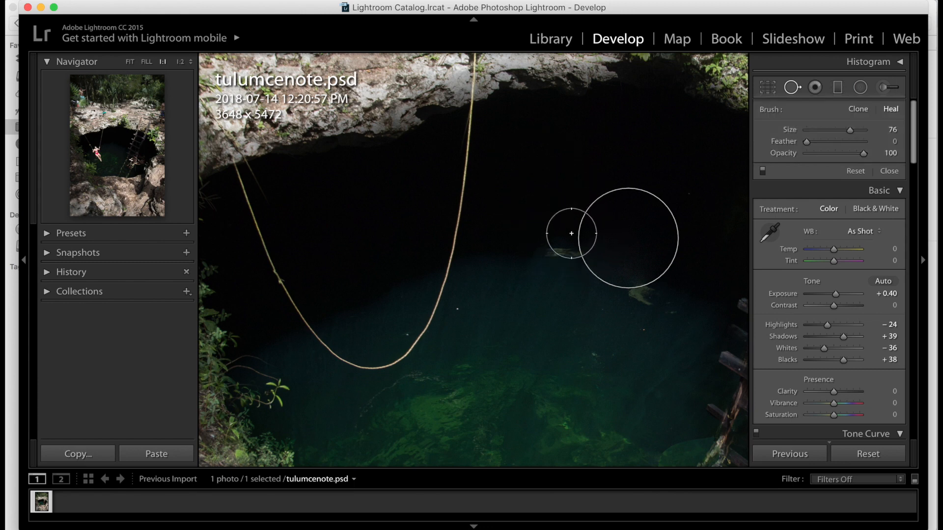
{"action": "left_click", "coordinate": [562, 253]}
{"action": "key", "text": "Return"}
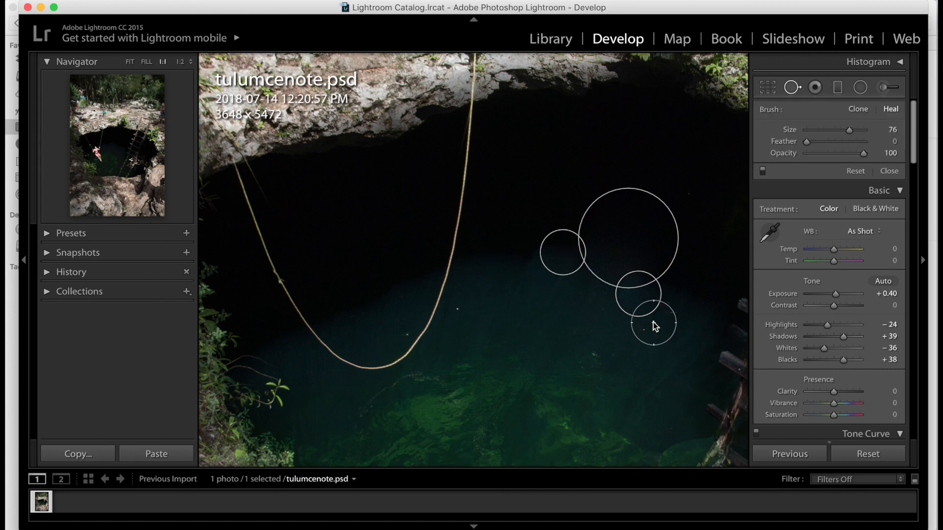
{"action": "key", "text": "z"}
{"action": "key", "text": "z"}
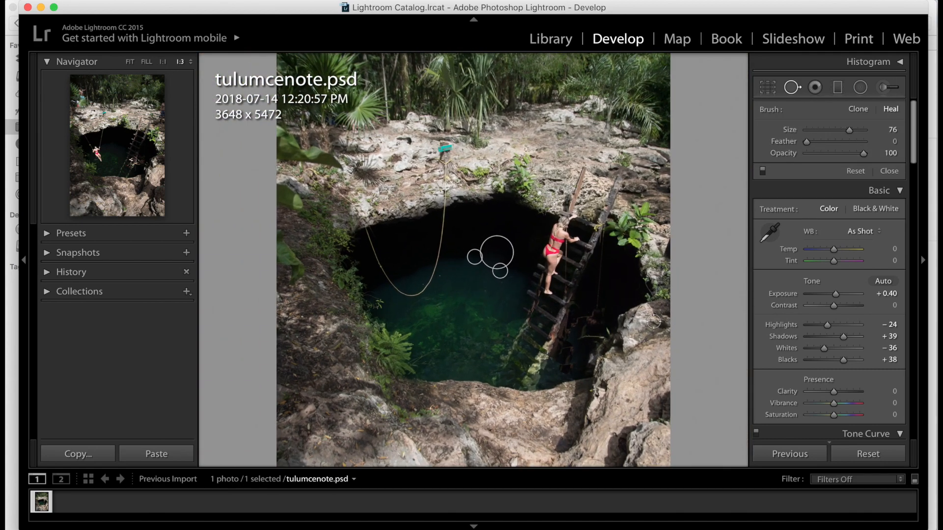
{"action": "key", "text": "super+minus"}
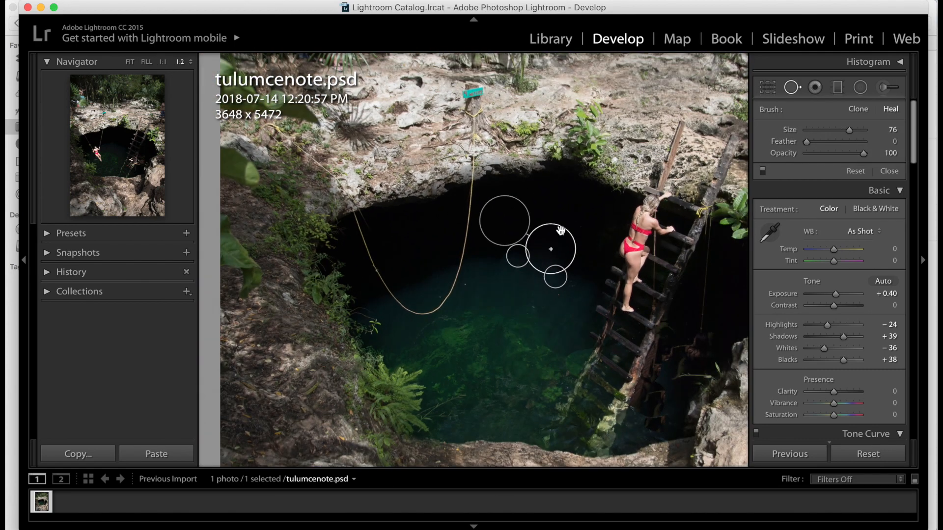
{"action": "scroll", "coordinate": [689, 357], "scroll_direction": "up", "scroll_amount": 3}
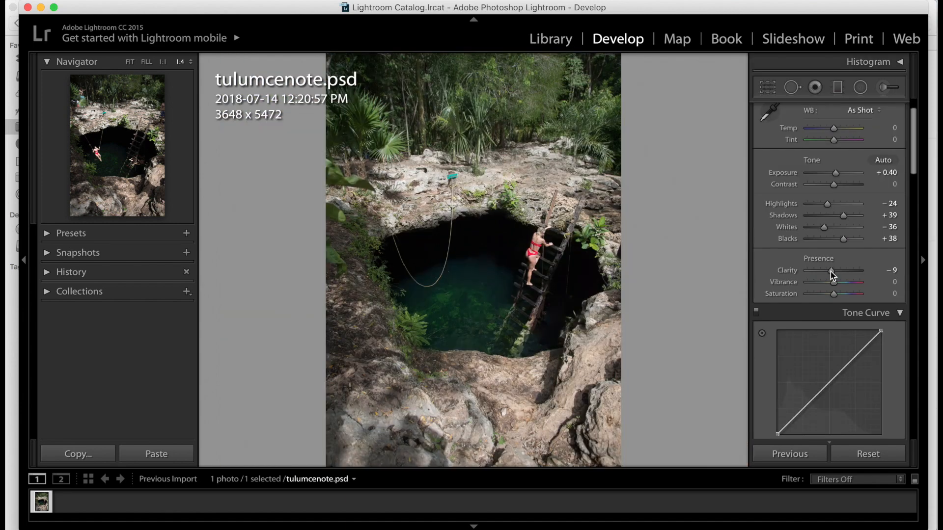
- Set the presence sliders to Clarity −8, Vibrance +14 and Saturation −11
{"action": "left_click_drag", "start_coordinate": [830, 272], "coordinate": [875, 281]}
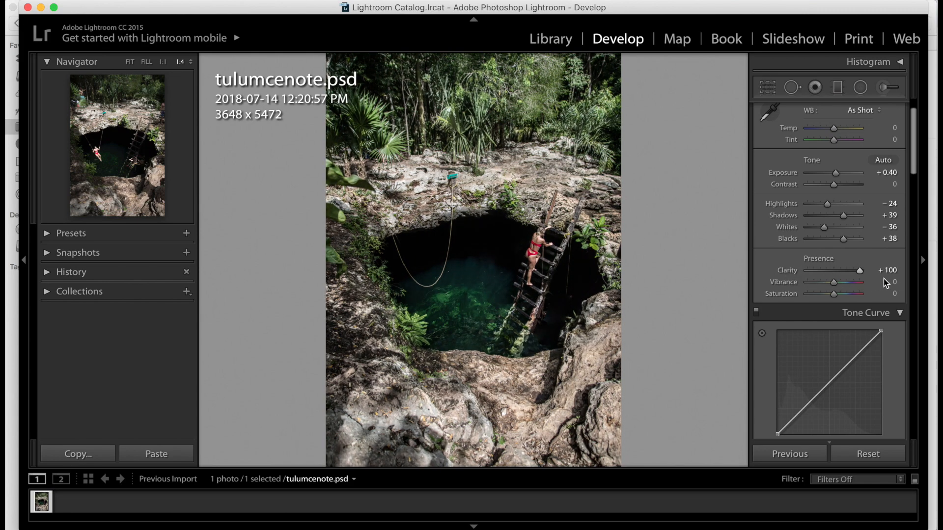
{"action": "left_click_drag", "start_coordinate": [842, 279], "coordinate": [831, 277]}
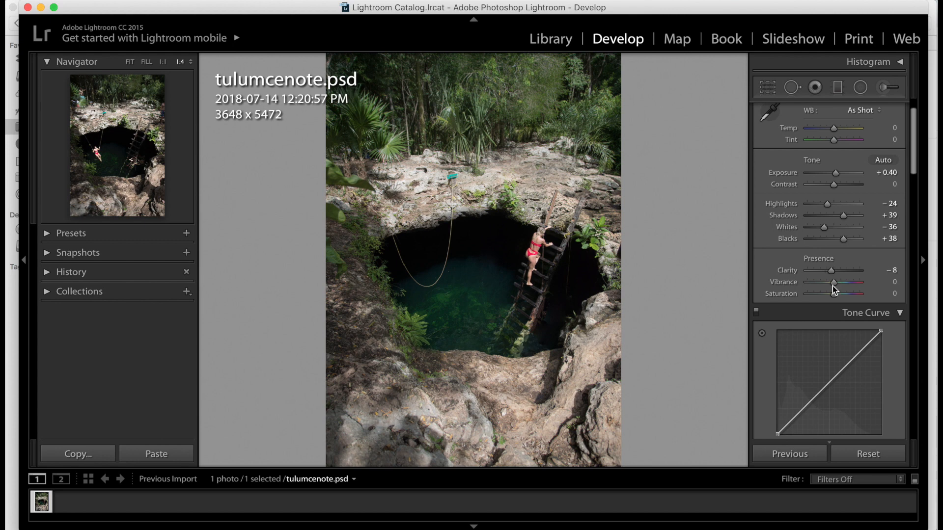
{"action": "left_click_drag", "start_coordinate": [835, 283], "coordinate": [831, 294]}
{"action": "scroll", "coordinate": [831, 293], "scroll_direction": "down", "scroll_amount": 5}
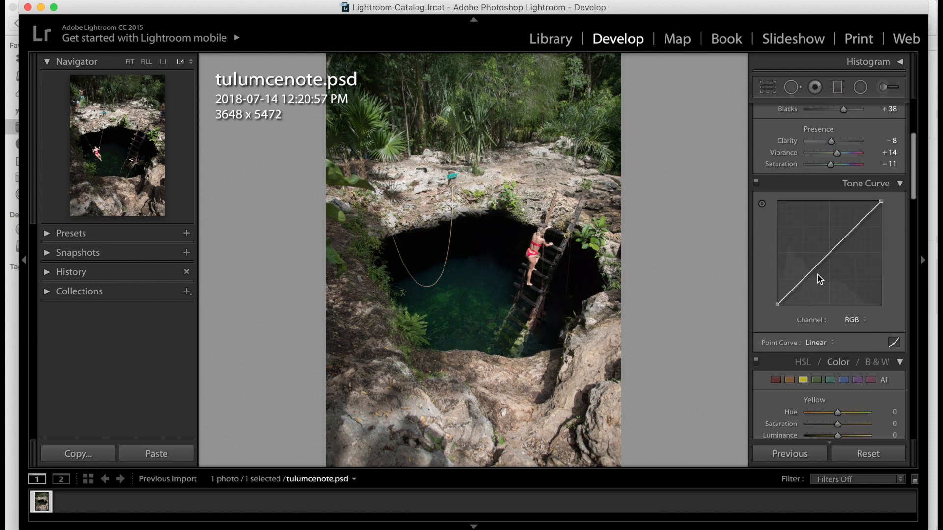
- Set the Orange HSL saturation to +27 and luminance to −25
{"action": "scroll", "coordinate": [817, 275], "scroll_direction": "down", "scroll_amount": 4}
{"action": "scroll", "coordinate": [825, 290], "scroll_direction": "down", "scroll_amount": 2}
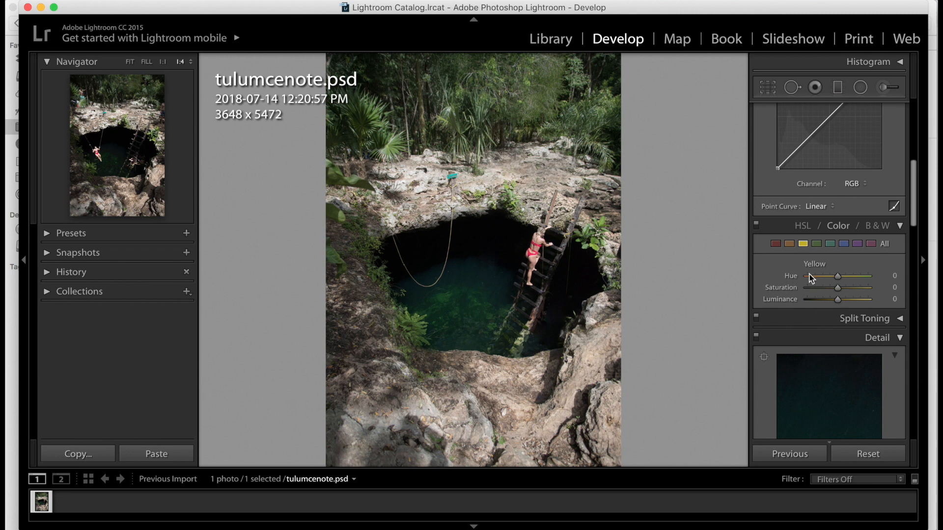
{"action": "left_click", "coordinate": [789, 244]}
{"action": "mouse_move", "coordinate": [837, 300]}
{"action": "left_mouse_down"}
{"action": "mouse_move", "coordinate": [781, 307]}
{"action": "mouse_move", "coordinate": [826, 310]}
{"action": "left_mouse_up"}
{"action": "left_click_drag", "start_coordinate": [838, 288], "coordinate": [844, 289]}
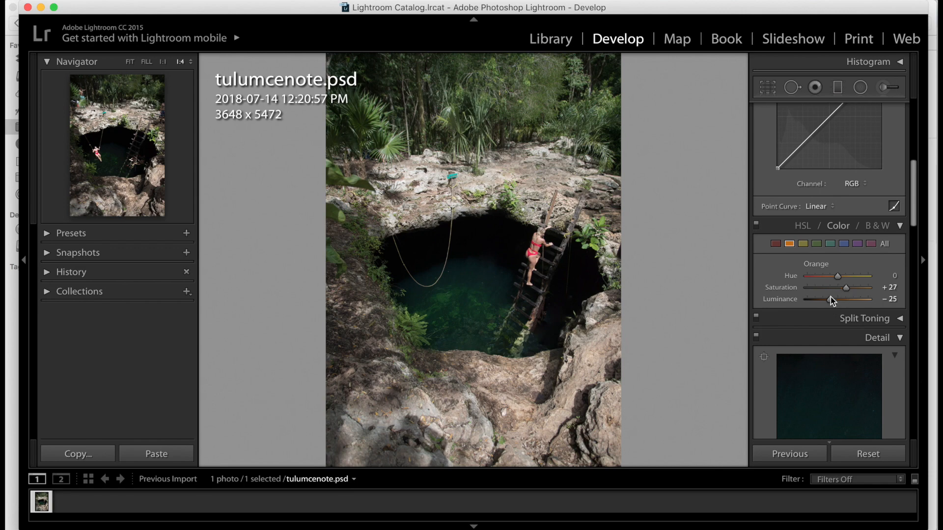
{"action": "left_click_drag", "start_coordinate": [828, 300], "coordinate": [827, 299]}
{"action": "left_click", "coordinate": [535, 297]}
{"action": "left_click", "coordinate": [535, 299]}
- Adjust the Red HSL saturation and luminance
{"action": "left_click", "coordinate": [776, 243]}
{"action": "left_click_drag", "start_coordinate": [836, 301], "coordinate": [843, 301]}
{"action": "left_click_drag", "start_coordinate": [838, 287], "coordinate": [844, 290]}
- Set the Green HSL hue to −20, saturation to −25 and luminance to −22
{"action": "left_click", "coordinate": [816, 244]}
{"action": "left_click_drag", "start_coordinate": [830, 289], "coordinate": [830, 300]}
{"action": "mouse_move", "coordinate": [838, 277]}
{"action": "left_mouse_down"}
{"action": "mouse_move", "coordinate": [792, 274]}
{"action": "mouse_move", "coordinate": [871, 280]}
{"action": "mouse_move", "coordinate": [828, 276]}
{"action": "left_mouse_up"}
{"action": "left_click_drag", "start_coordinate": [830, 277], "coordinate": [834, 290]}
{"action": "left_click", "coordinate": [778, 244]}
{"action": "left_click", "coordinate": [790, 244]}
- Enable lens profile corrections, toggling them to compare the result
{"action": "scroll", "coordinate": [805, 251], "scroll_direction": "down", "scroll_amount": 10}
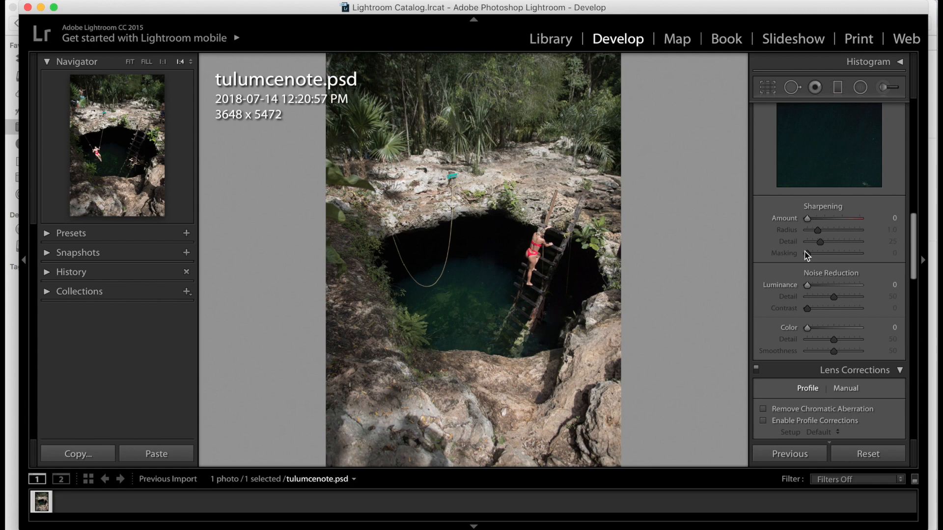
{"action": "left_click", "coordinate": [764, 256]}
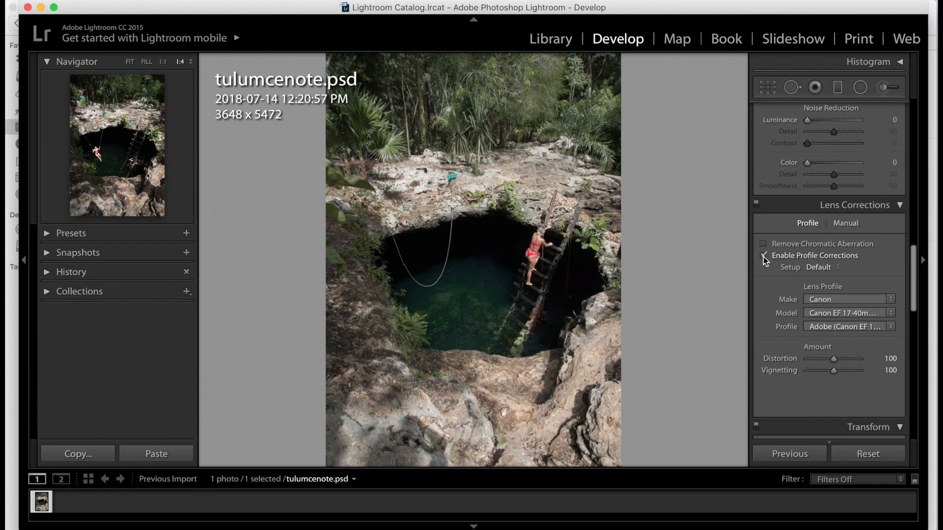
{"action": "left_click", "coordinate": [763, 256]}
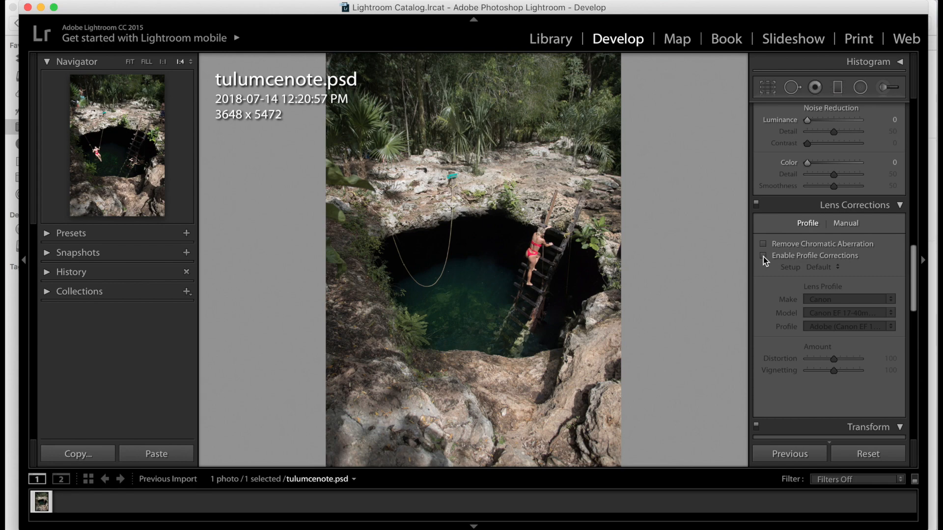
{"action": "left_click", "coordinate": [763, 256]}
{"action": "left_click", "coordinate": [763, 256]}
{"action": "left_click", "coordinate": [763, 256]}
{"action": "key", "text": "super+minus"}
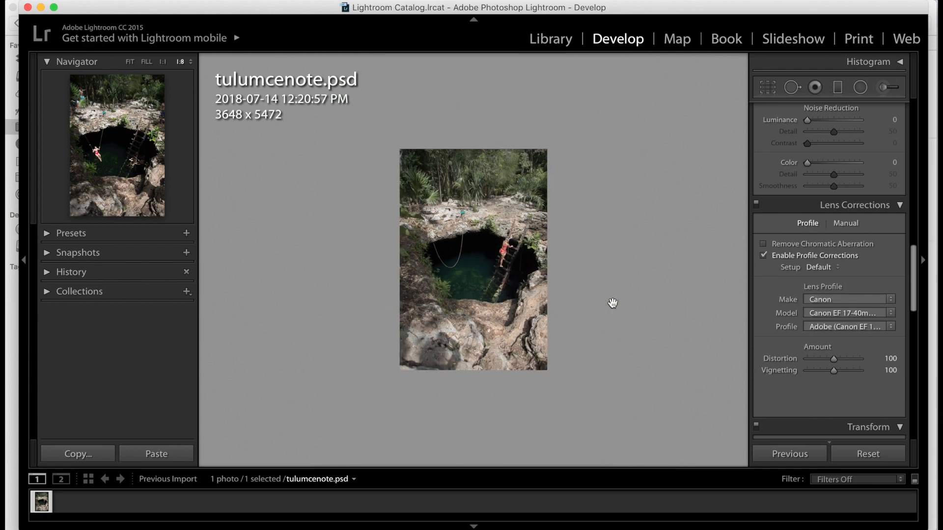
{"action": "key", "text": "super+equal"}
{"action": "scroll", "coordinate": [825, 318], "scroll_direction": "down", "scroll_amount": 8}
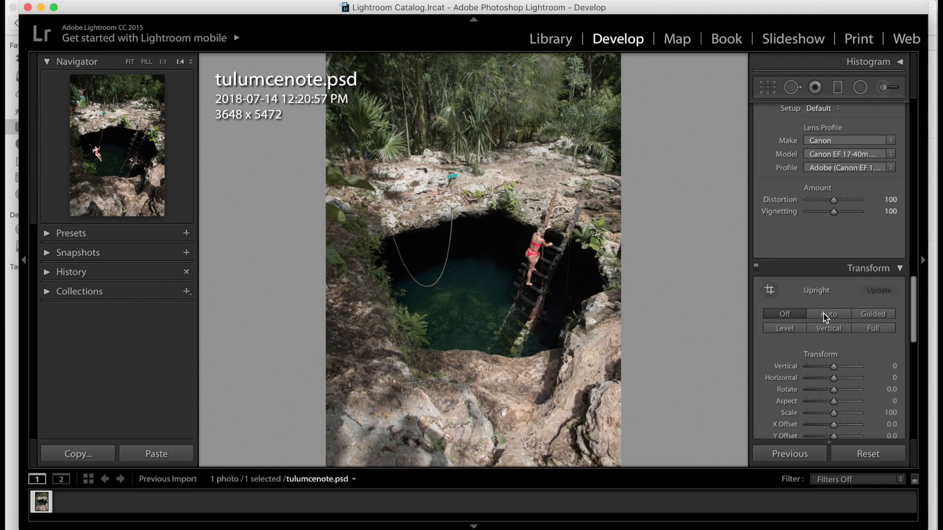
- Paint an Adjustment Brush mask over the cenote water and set its Temp to −65 and Exposure to 0.50
{"action": "scroll", "coordinate": [825, 318], "scroll_direction": "down", "scroll_amount": 10}
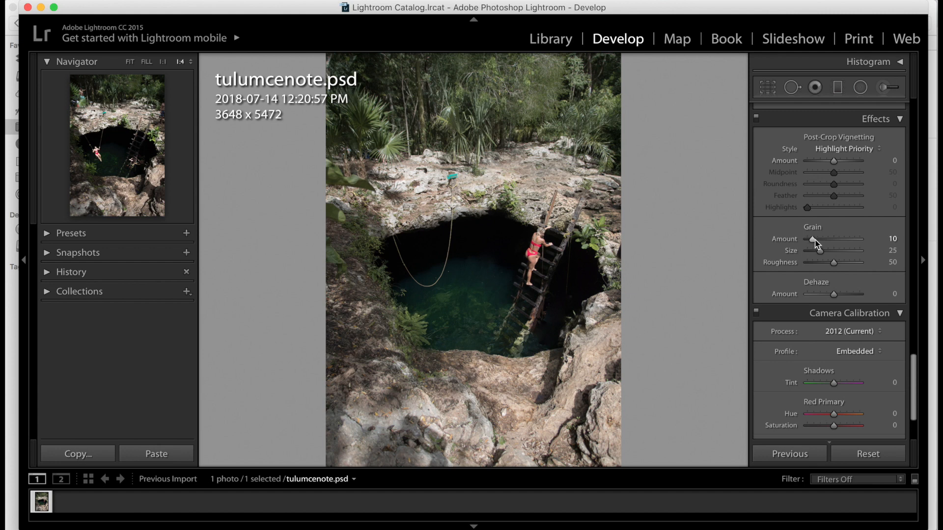
{"action": "scroll", "coordinate": [815, 243], "scroll_direction": "up", "scroll_amount": 10}
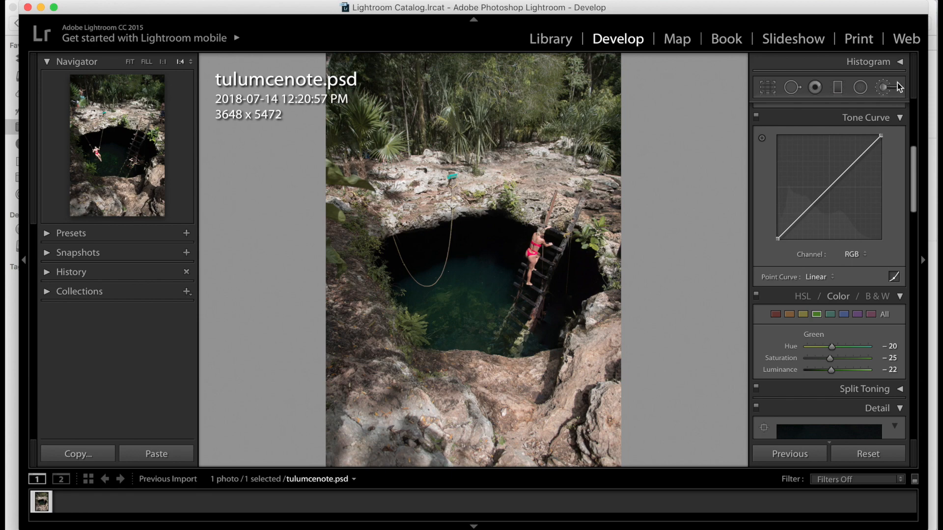
{"action": "left_click", "coordinate": [883, 89]}
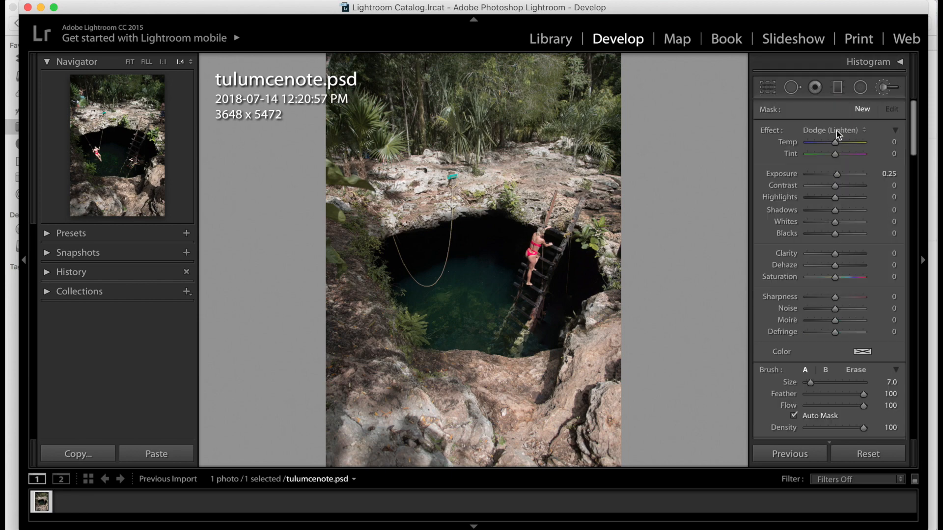
{"action": "left_click", "coordinate": [836, 131]}
{"action": "left_click", "coordinate": [832, 103]}
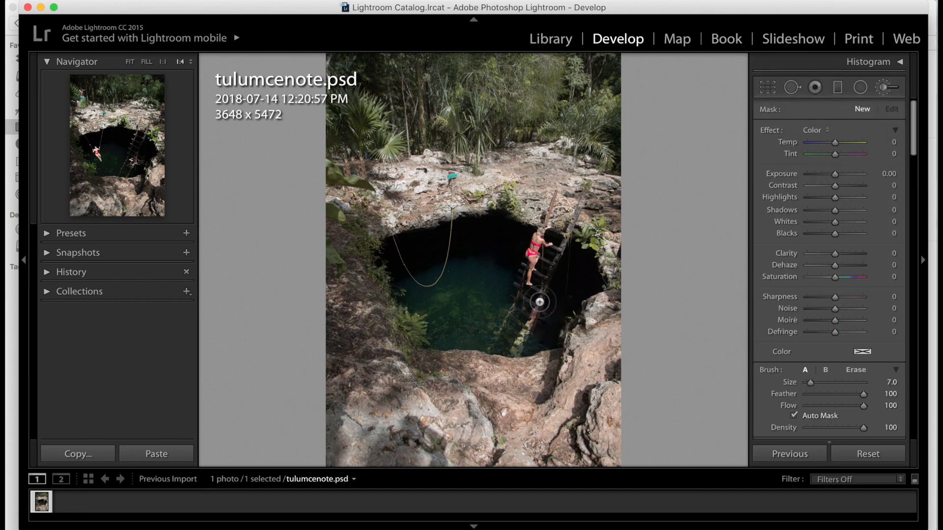
{"action": "mouse_move", "coordinate": [801, 142]}
{"action": "left_mouse_down"}
{"action": "mouse_move", "coordinate": [847, 148]}
{"action": "mouse_move", "coordinate": [815, 146]}
{"action": "left_mouse_up"}
{"action": "mouse_move", "coordinate": [430, 314]}
{"action": "left_mouse_down"}
{"action": "mouse_move", "coordinate": [491, 322]}
{"action": "mouse_move", "coordinate": [540, 312]}
{"action": "mouse_move", "coordinate": [571, 284]}
{"action": "mouse_move", "coordinate": [552, 299]}
{"action": "left_mouse_up"}
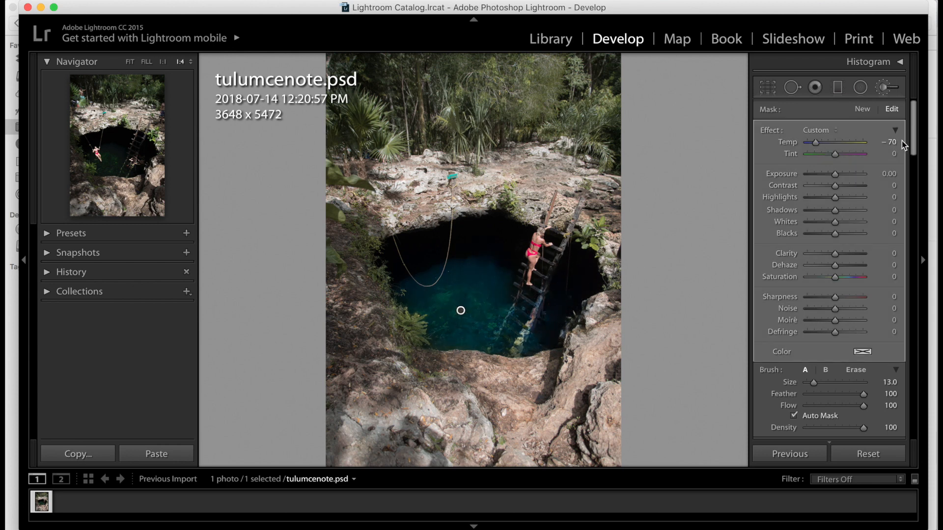
{"action": "left_click_drag", "start_coordinate": [902, 141], "coordinate": [695, 154]}
{"action": "left_click", "coordinate": [817, 142]}
{"action": "left_click_drag", "start_coordinate": [835, 175], "coordinate": [836, 177]}
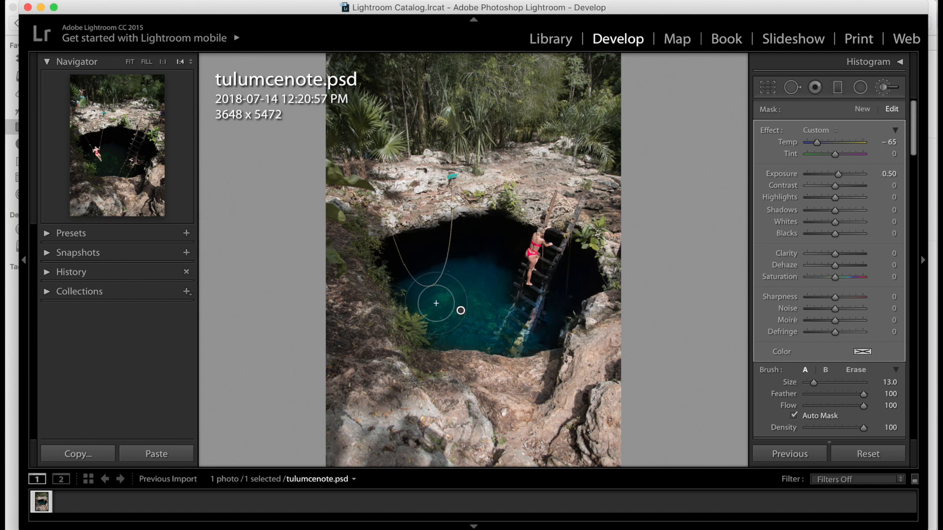
- Paint more of the brush mask over the water, then erase it from around the ladder with a smaller brush
{"action": "mouse_move", "coordinate": [425, 275]}
{"action": "left_mouse_down"}
{"action": "mouse_move", "coordinate": [412, 256]}
{"action": "mouse_move", "coordinate": [461, 244]}
{"action": "mouse_move", "coordinate": [493, 244]}
{"action": "mouse_move", "coordinate": [491, 266]}
{"action": "left_mouse_up"}
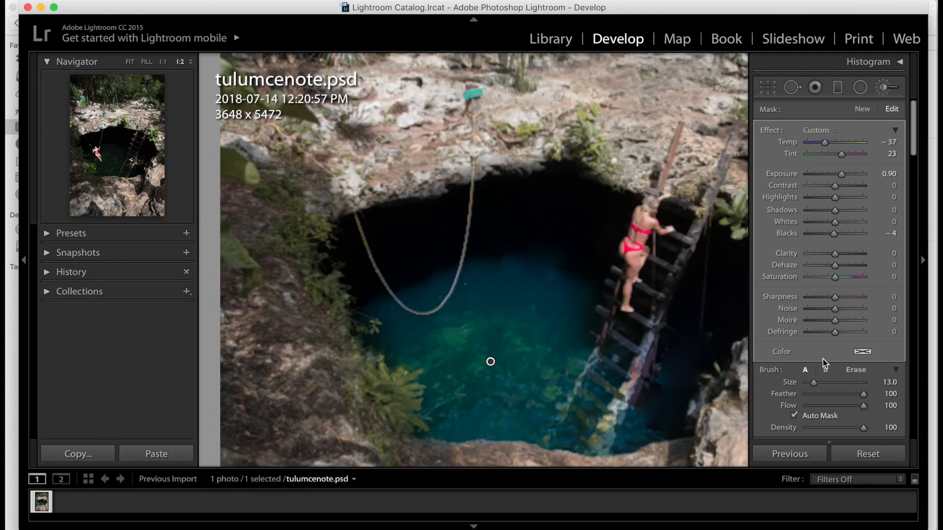
{"action": "left_click", "coordinate": [857, 370]}
{"action": "key", "text": "bracketleft"}
{"action": "key", "text": "bracketleft"}
{"action": "key", "text": "bracketleft"}
{"action": "left_click_drag", "start_coordinate": [630, 391], "coordinate": [597, 448]}
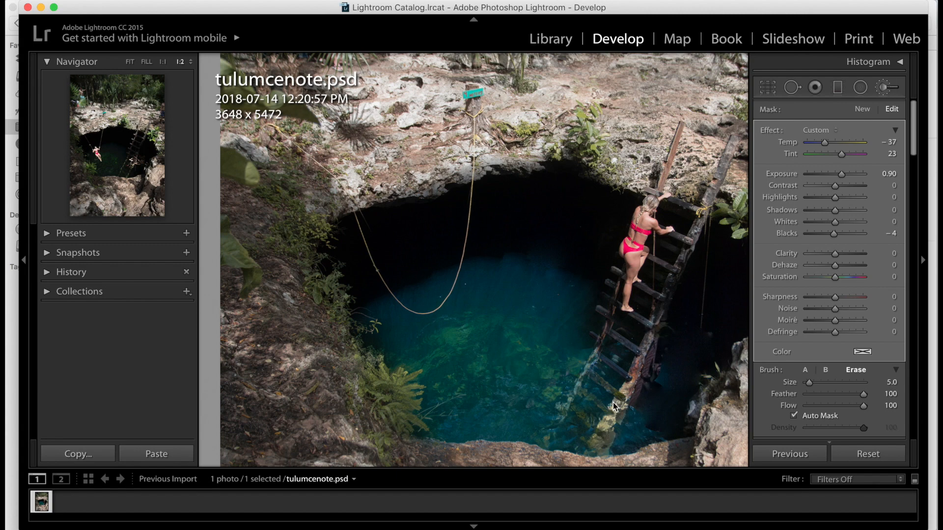
{"action": "key", "text": "bracketleft"}
{"action": "left_click_drag", "start_coordinate": [614, 392], "coordinate": [583, 373]}
- Crop the image to a 4 x 5 / 8 x 10 aspect ratio, adjusting the crop frame around the cenote
{"action": "key", "text": "r"}
{"action": "left_click", "coordinate": [876, 130]}
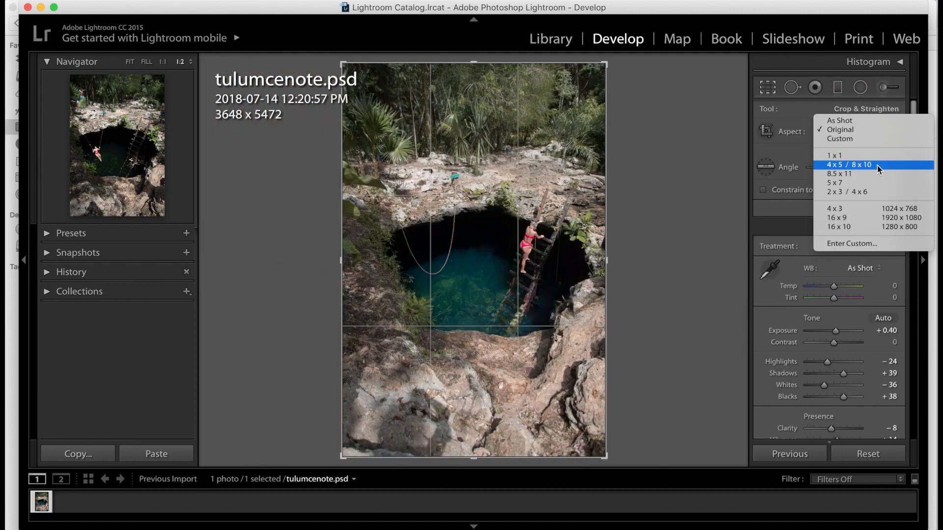
{"action": "left_click", "coordinate": [877, 166]}
{"action": "left_click_drag", "start_coordinate": [524, 253], "coordinate": [523, 267]}
{"action": "mouse_move", "coordinate": [481, 438]}
{"action": "left_mouse_down"}
{"action": "mouse_move", "coordinate": [471, 440]}
{"action": "mouse_move", "coordinate": [479, 445]}
{"action": "left_mouse_up"}
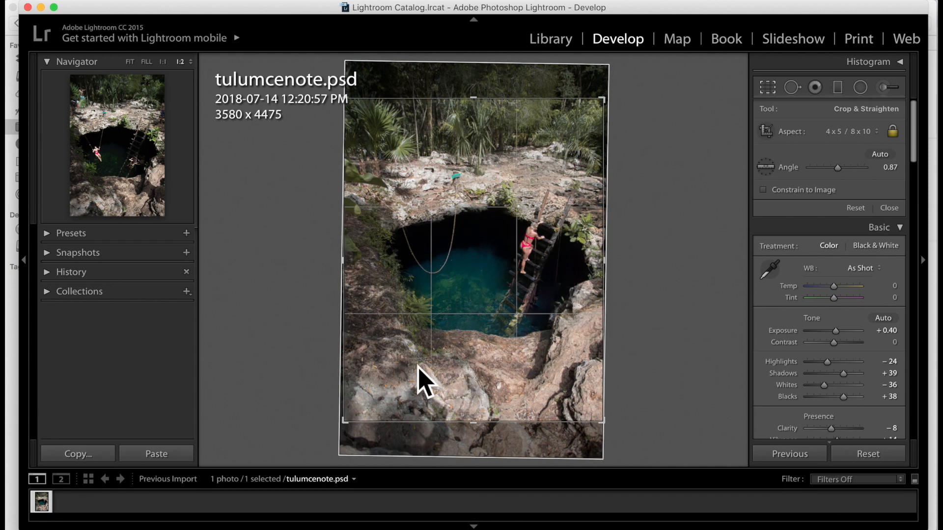
{"action": "left_click_drag", "start_coordinate": [344, 421], "coordinate": [352, 421]}
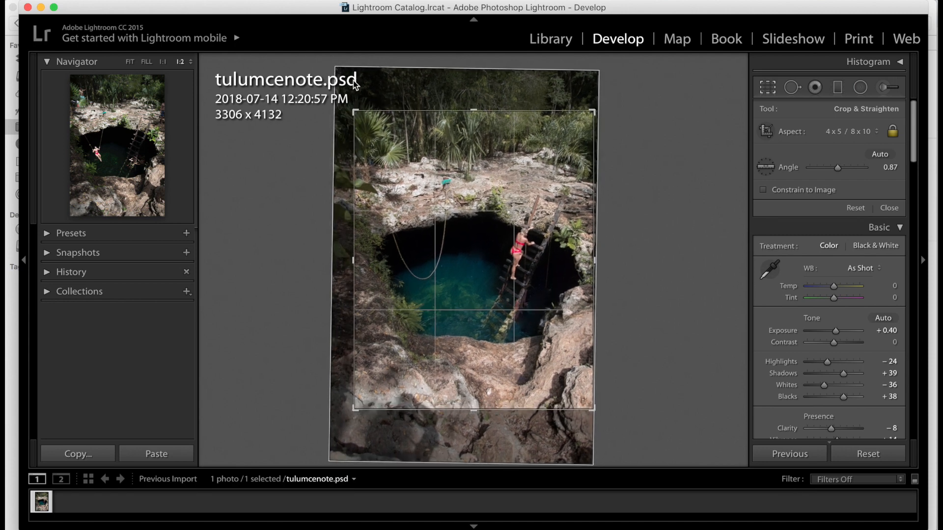
{"action": "left_click_drag", "start_coordinate": [354, 113], "coordinate": [359, 118]}
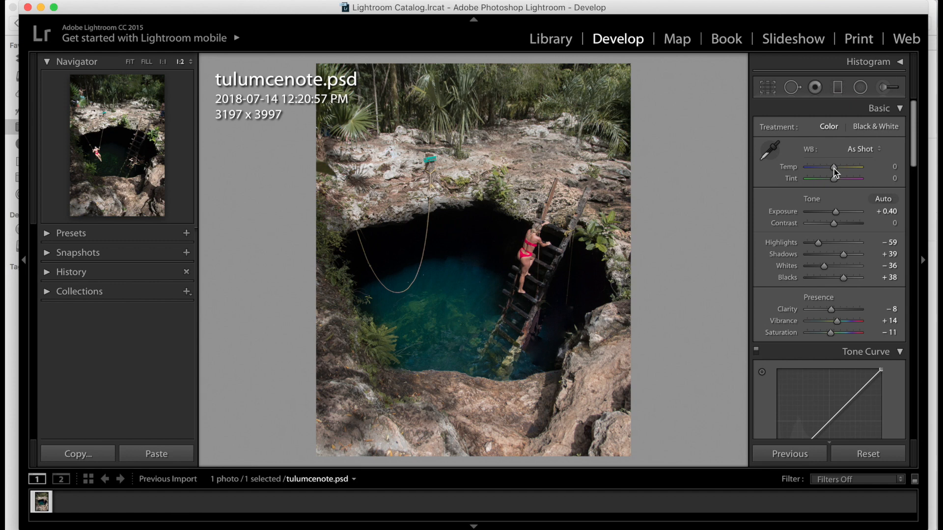
- Set the global white balance Temp to +9 and Tint to −1
{"action": "left_click_drag", "start_coordinate": [833, 167], "coordinate": [835, 166]}
{"action": "mouse_move", "coordinate": [835, 180]}
{"action": "left_mouse_down"}
{"action": "mouse_move", "coordinate": [824, 180]}
{"action": "mouse_move", "coordinate": [832, 181]}
{"action": "left_mouse_up"}
{"action": "left_click_drag", "start_coordinate": [835, 178], "coordinate": [830, 179]}
- Select the water adjustment brush pin to review its settings, then leave the brush tool
{"action": "left_click", "coordinate": [884, 88]}
{"action": "left_click", "coordinate": [438, 322]}
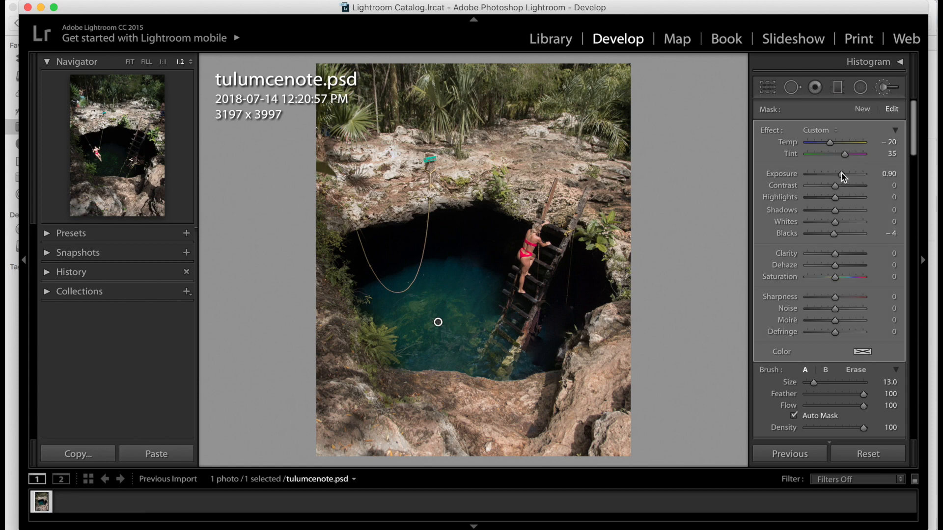
{"action": "key", "text": "k"}
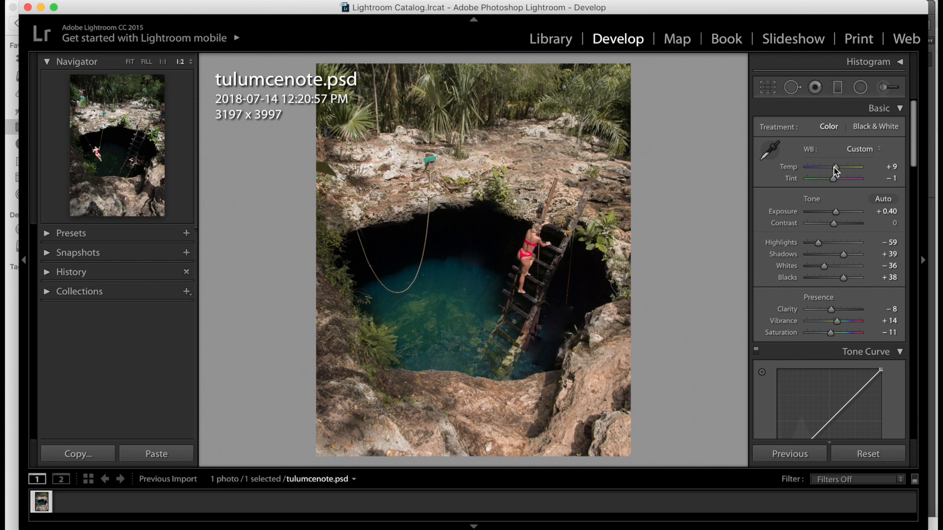
- Set the global Temp to +4 and Blacks to +29
{"action": "left_click_drag", "start_coordinate": [834, 167], "coordinate": [832, 167]}
{"action": "scroll", "coordinate": [832, 299], "scroll_direction": "down", "scroll_amount": 1}
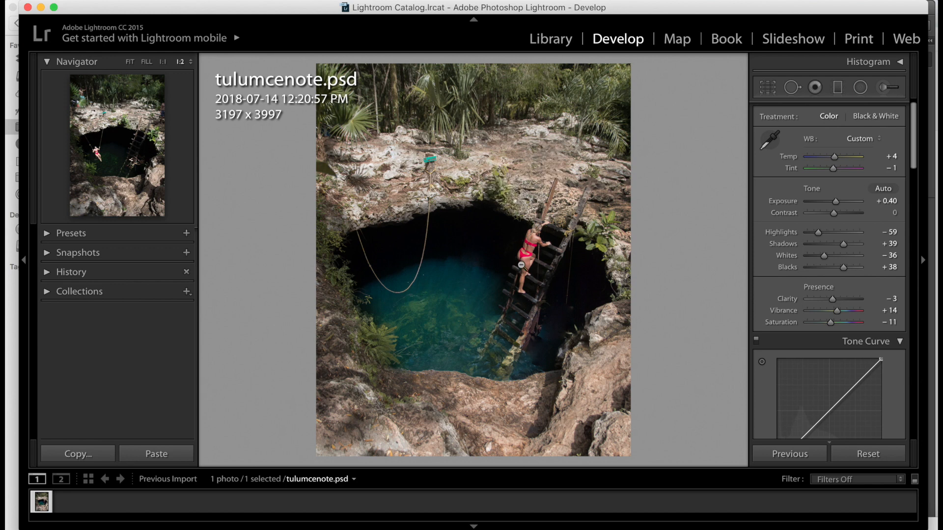
{"action": "left_click_drag", "start_coordinate": [843, 268], "coordinate": [841, 269]}
- Compare the before and after versions side by side, then switch to another application
{"action": "key", "text": "y"}
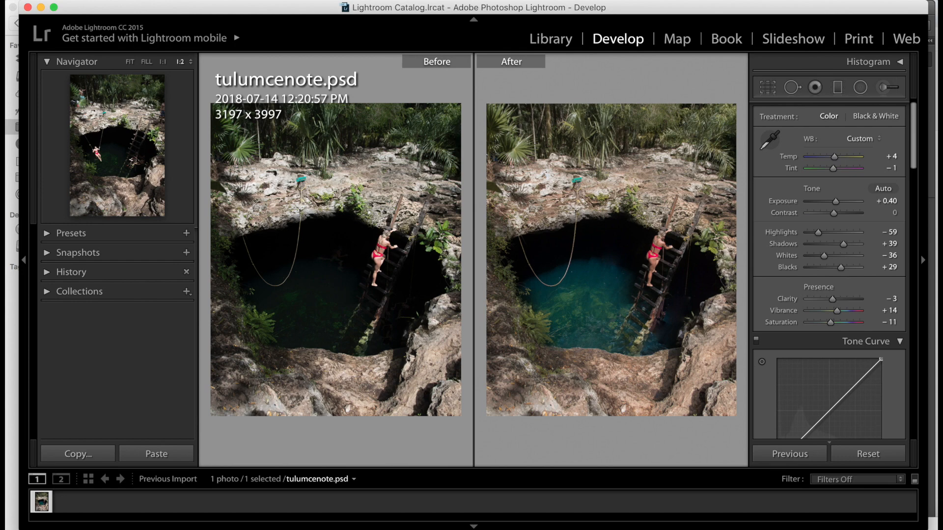
{"action": "key", "text": "super+Tab"}
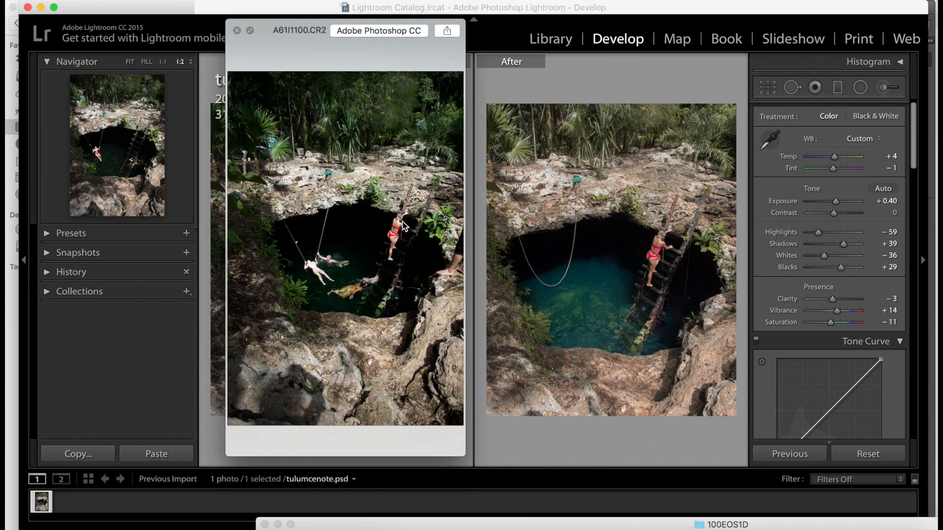